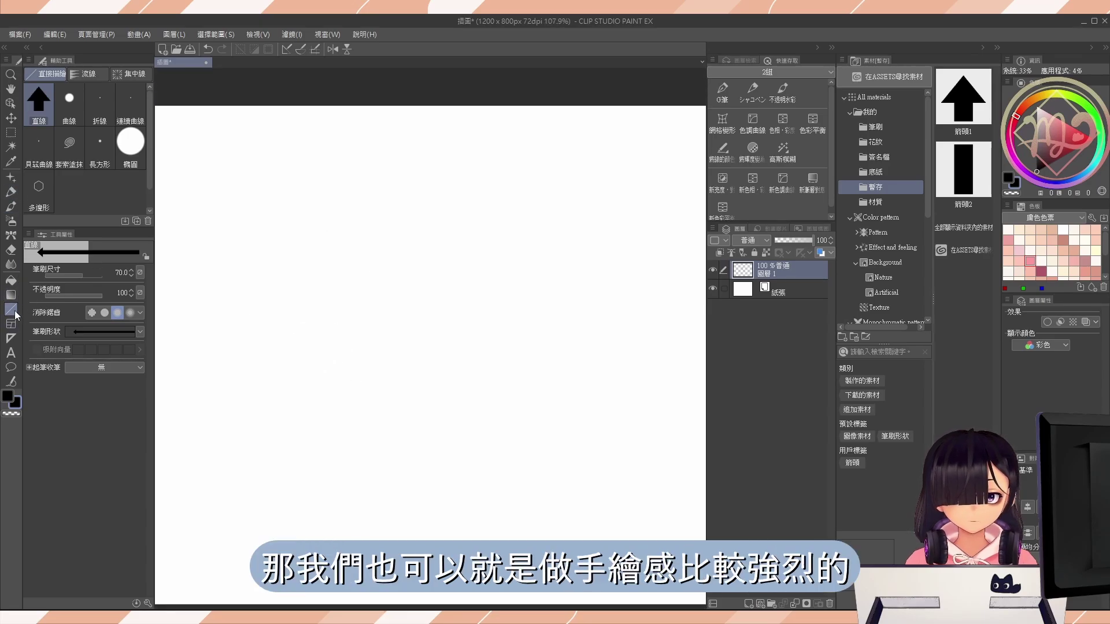
- Draw a hand-drawn style upward arrow with black straight lines at brush size 23: two slanted head strokes, a long shaft and a crossbar
mouse_move(310, 232)
mouse_down()
mouse_move(346, 167)
mouse_move(383, 229)
mouse_up()
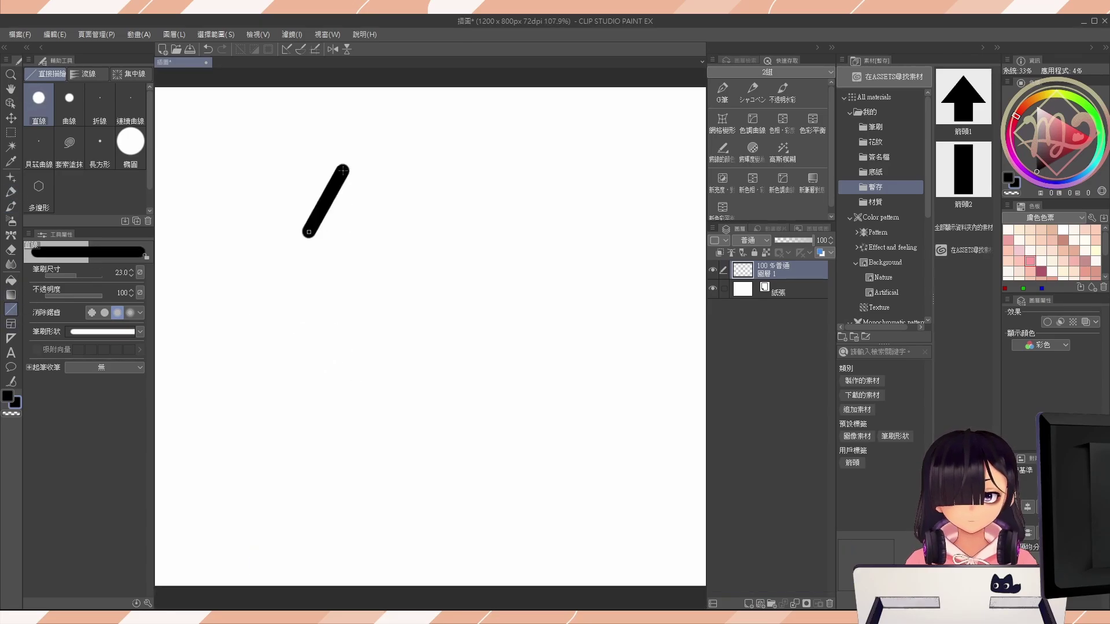
mouse_move(329, 218)
mouse_down()
mouse_move(407, 218)
mouse_move(317, 218)
mouse_up()
drag(347, 173, 347, 421)
drag(295, 218, 404, 218)
scroll(404, 218, up, 2)
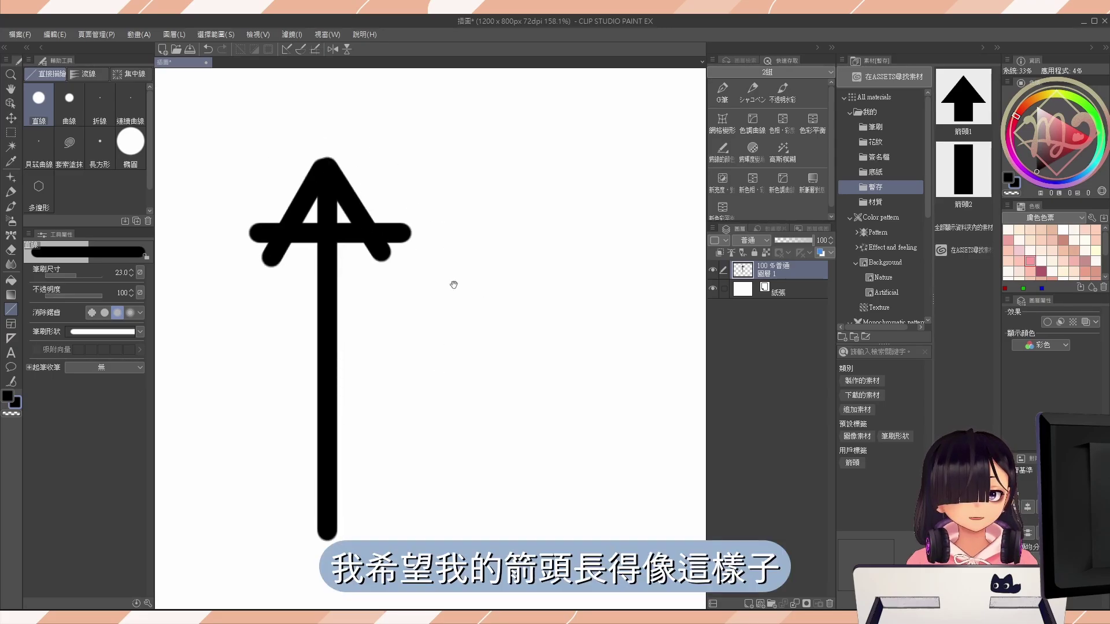
- Set the arrow layer's display color to gray (灰色)
scroll(454, 268, down, 1)
click(1034, 346)
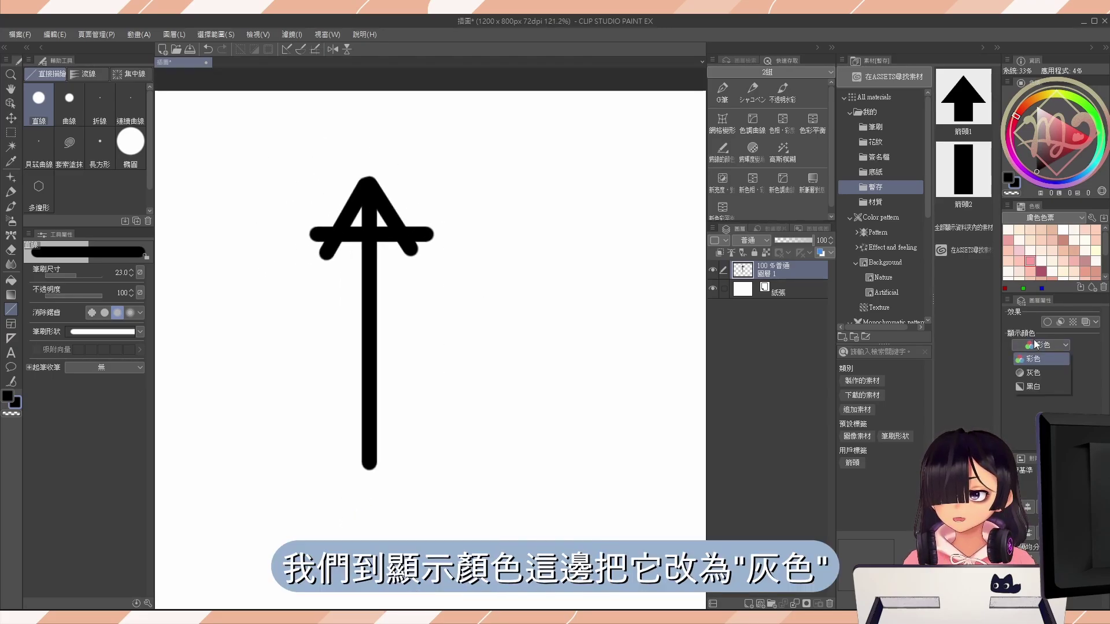
click(1030, 374)
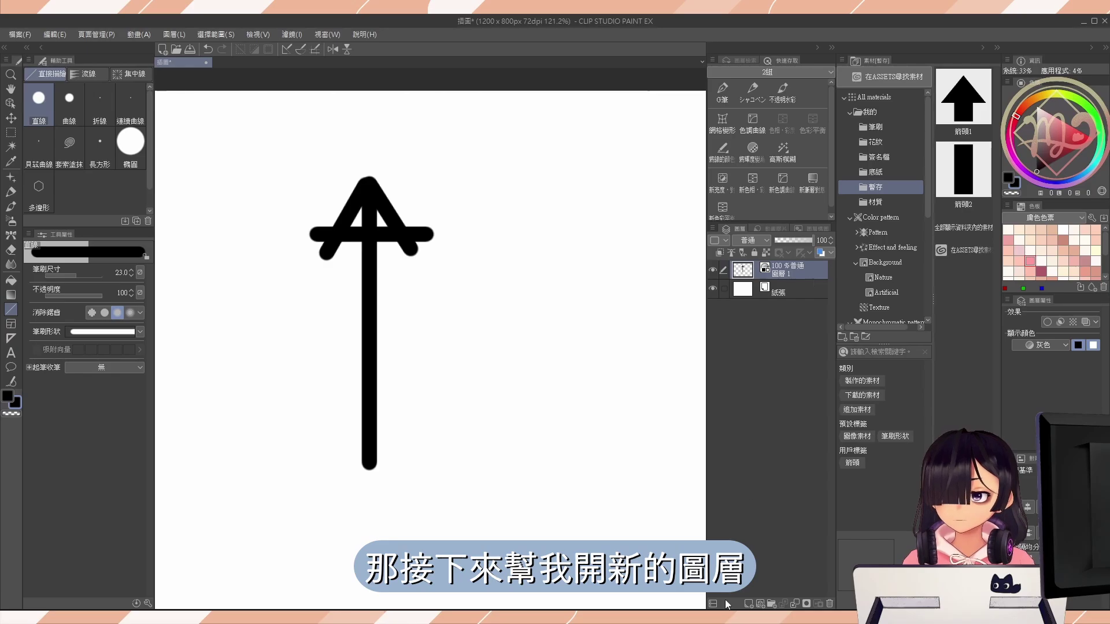
- Add a layer beneath the arrow layer with a pink-red filled rectangle enclosing the arrowhead, and adjust its position around the head
click(746, 604)
key(x)
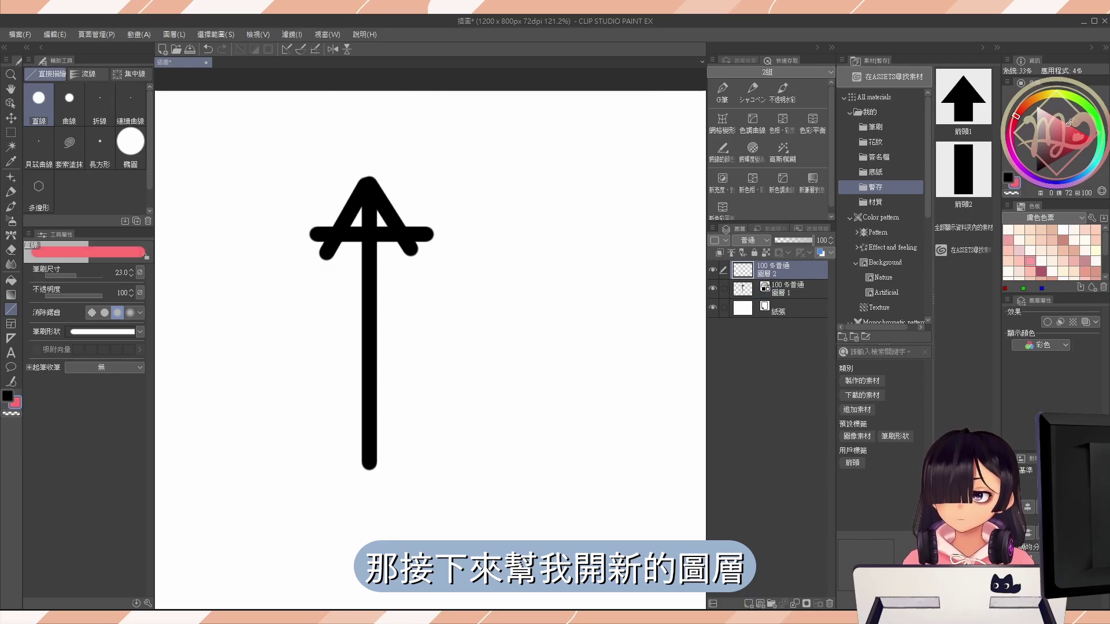
key(m)
drag(299, 160, 329, 193)
drag(458, 278, 441, 273)
key(alt+Delete)
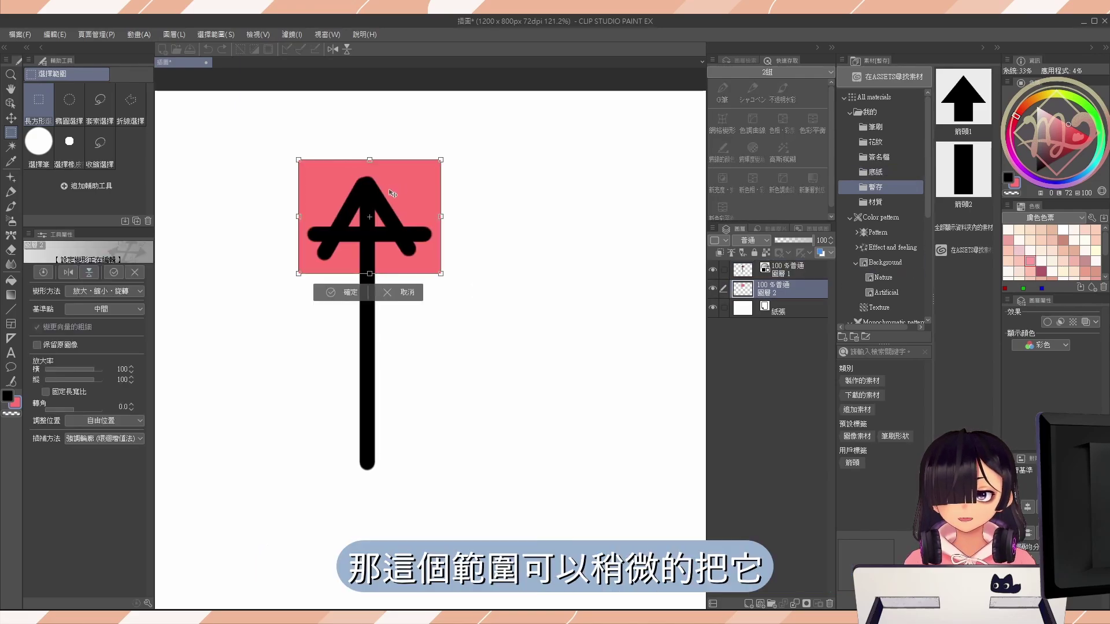
drag(330, 179, 365, 168)
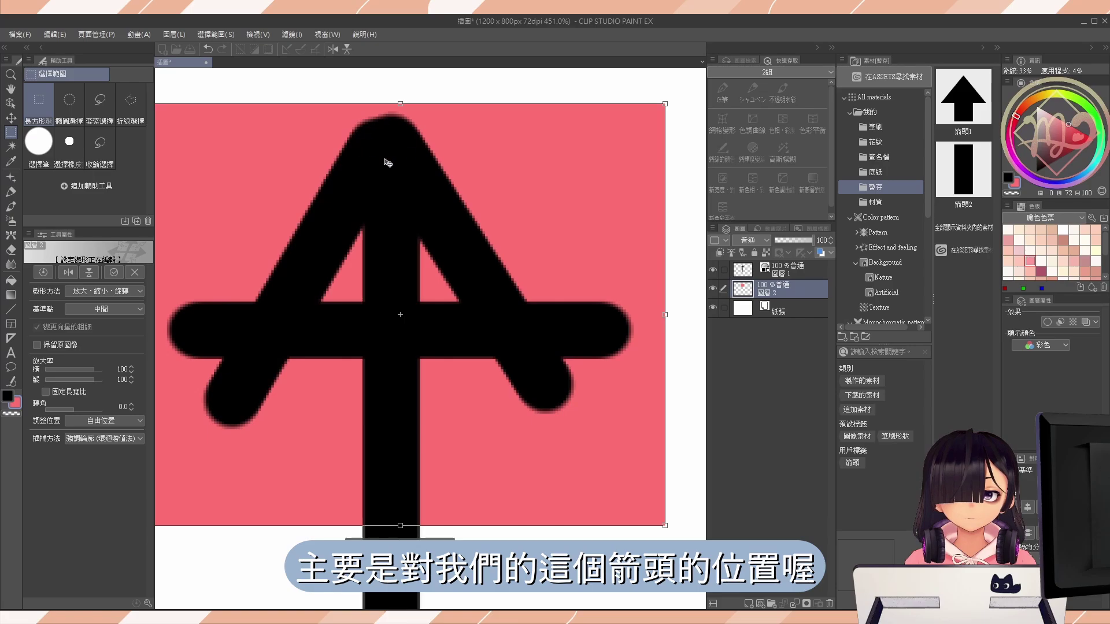
scroll(471, 178, down, 3)
key(Return)
- Duplicate the pink-red rectangle and move the copy straight down over the middle of the arrow's shaft
key(ctrl+c)
key(ctrl+v)
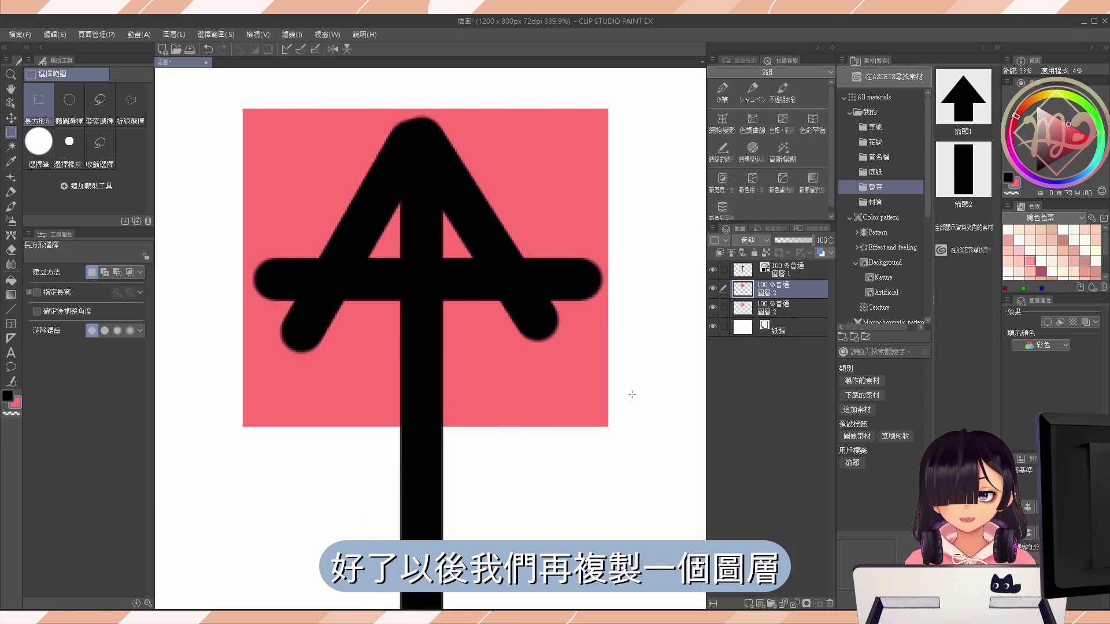
key(ctrl+t)
scroll(471, 226, down, 5)
drag(504, 215, 504, 315)
key(Return)
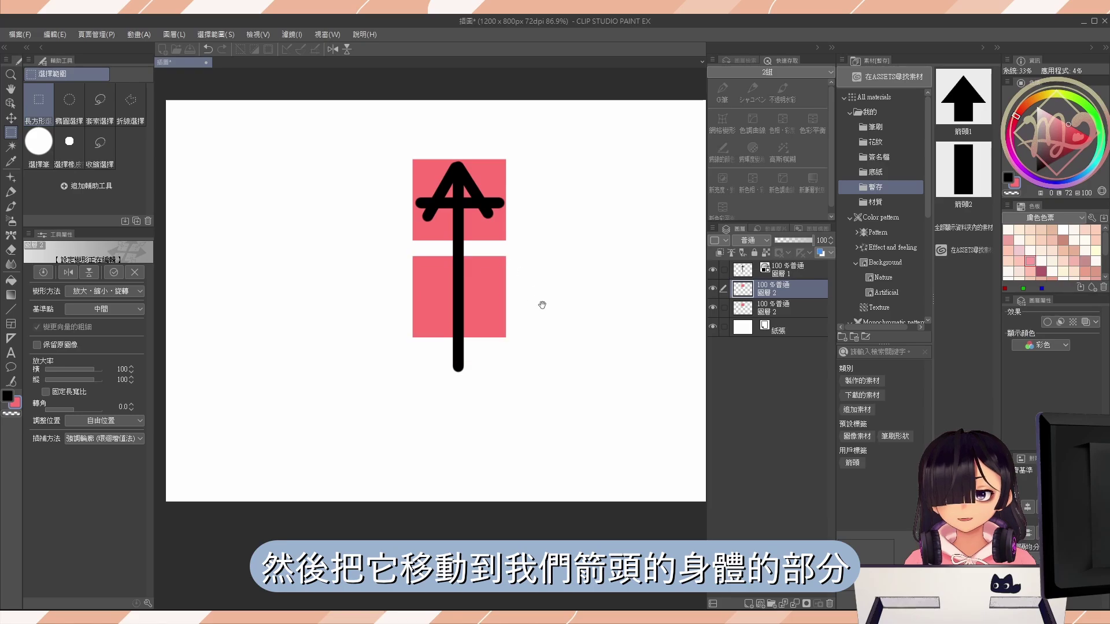
scroll(532, 299, up, 4)
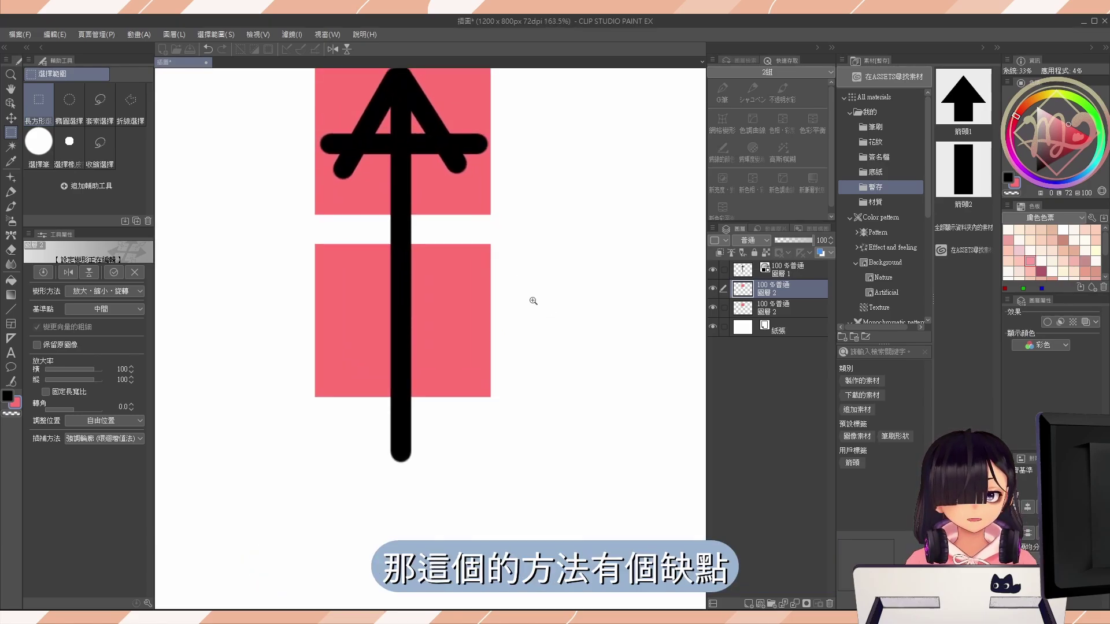
key(Return)
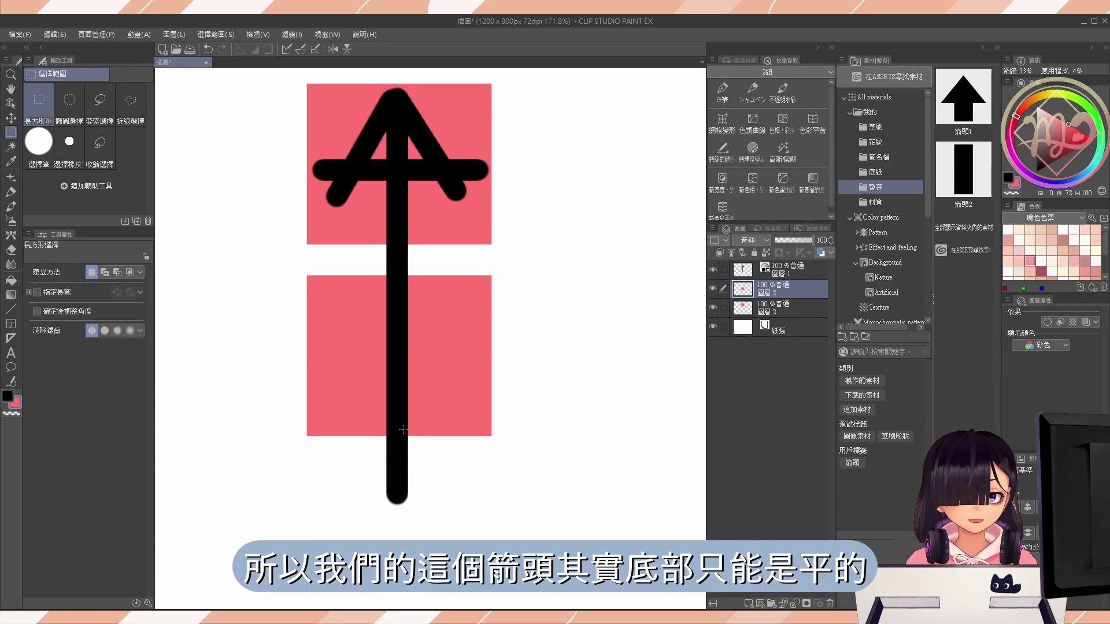
- Select the area of the lower rectangle and register that shaft section of 圖層 1 as a material in the 暫存 folder
scroll(394, 436, up, 3)
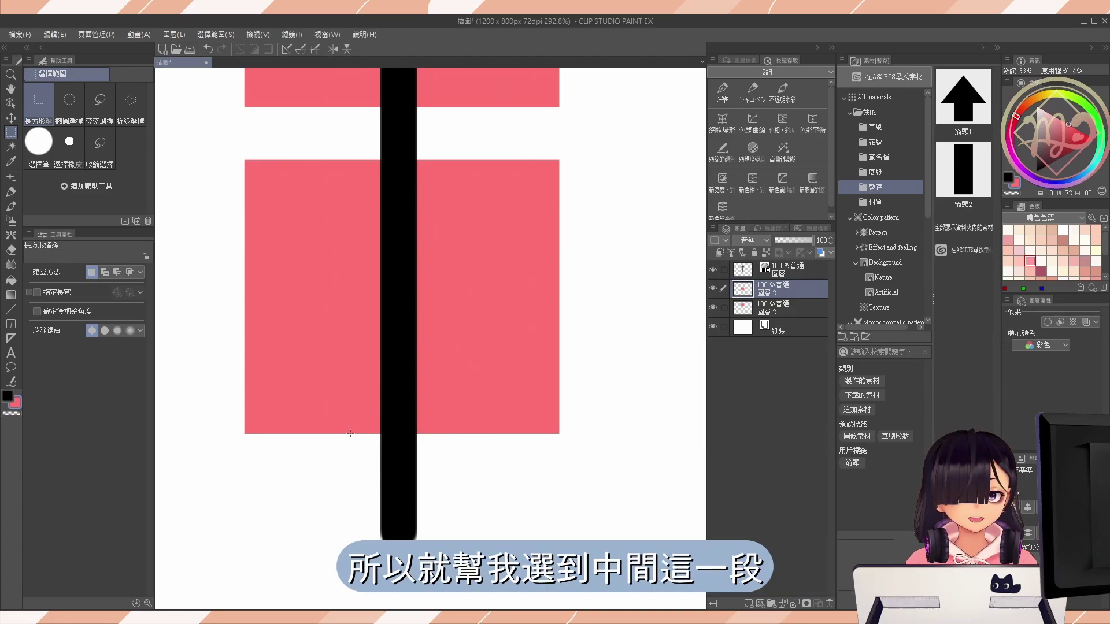
scroll(273, 315, down, 3)
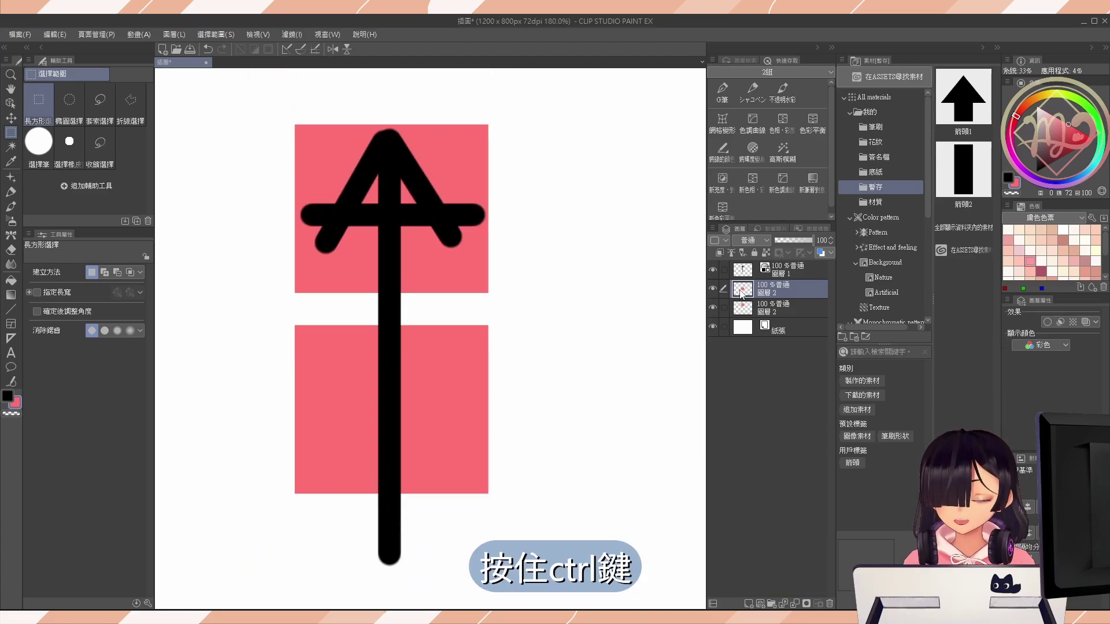
ctrl+click(744, 296)
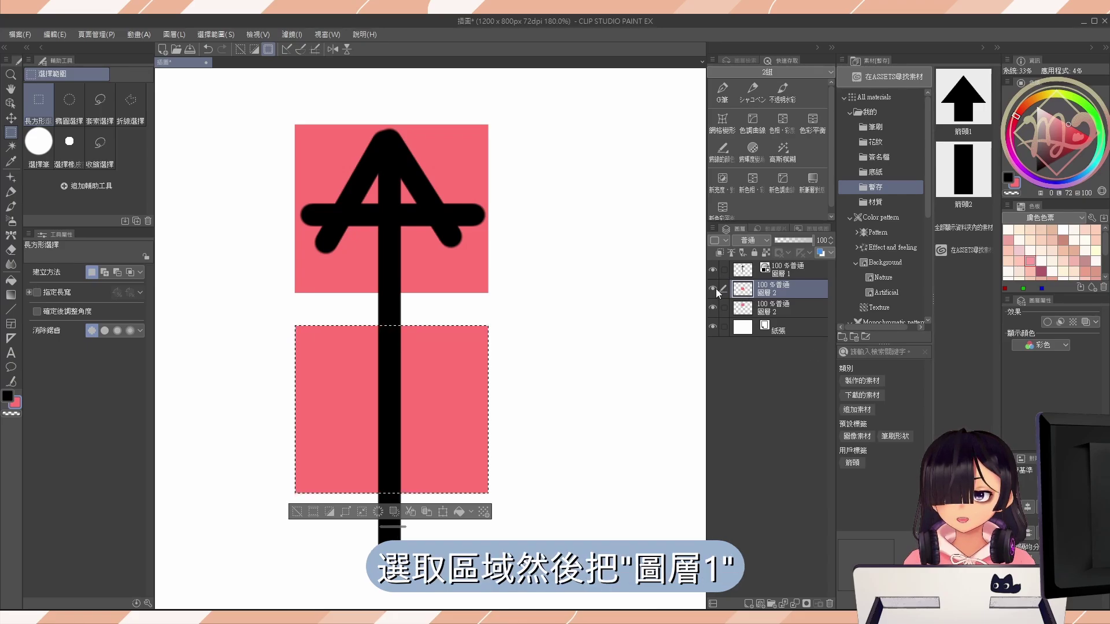
click(786, 271)
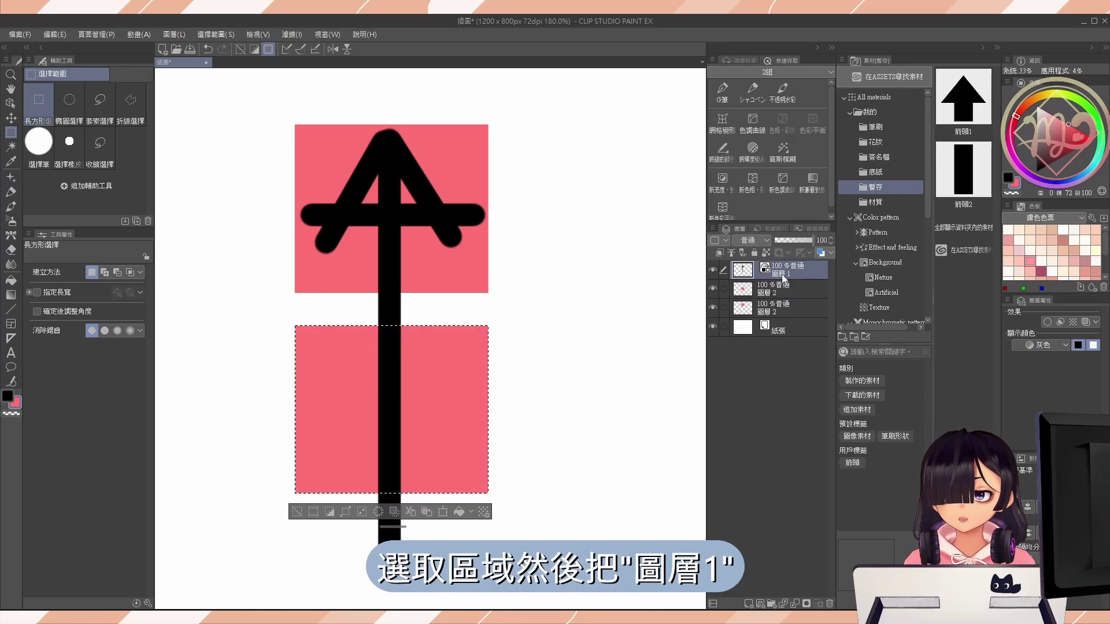
drag(784, 278, 956, 268)
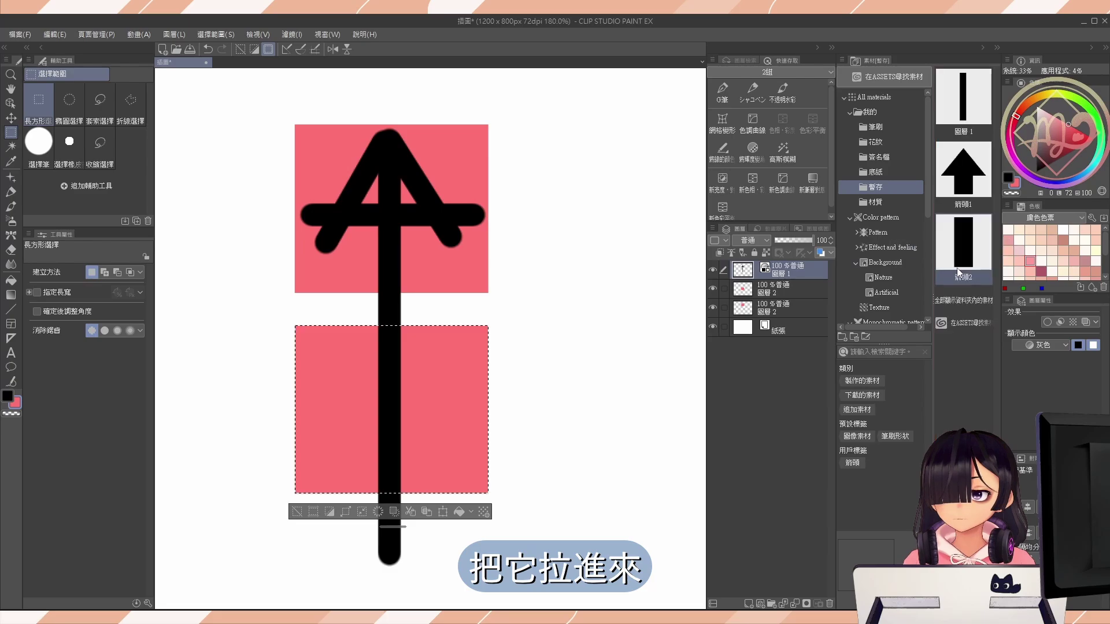
- Select the area of the upper rectangle and register the arrowhead section of 圖層 1 as a material in the 暫存 folder
click(739, 298)
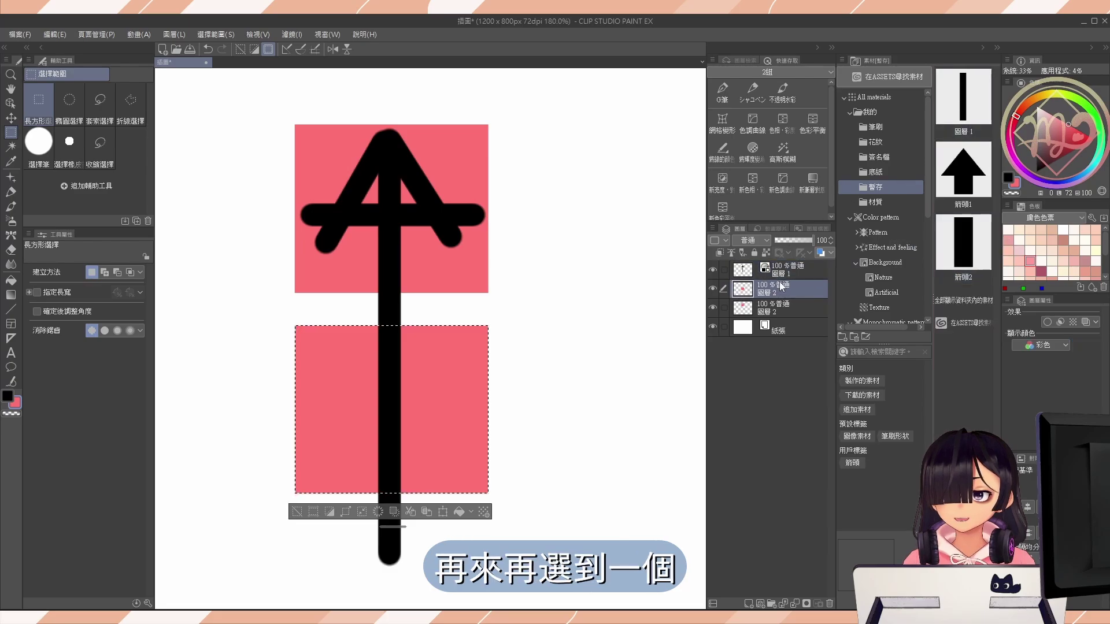
ctrl+click(744, 306)
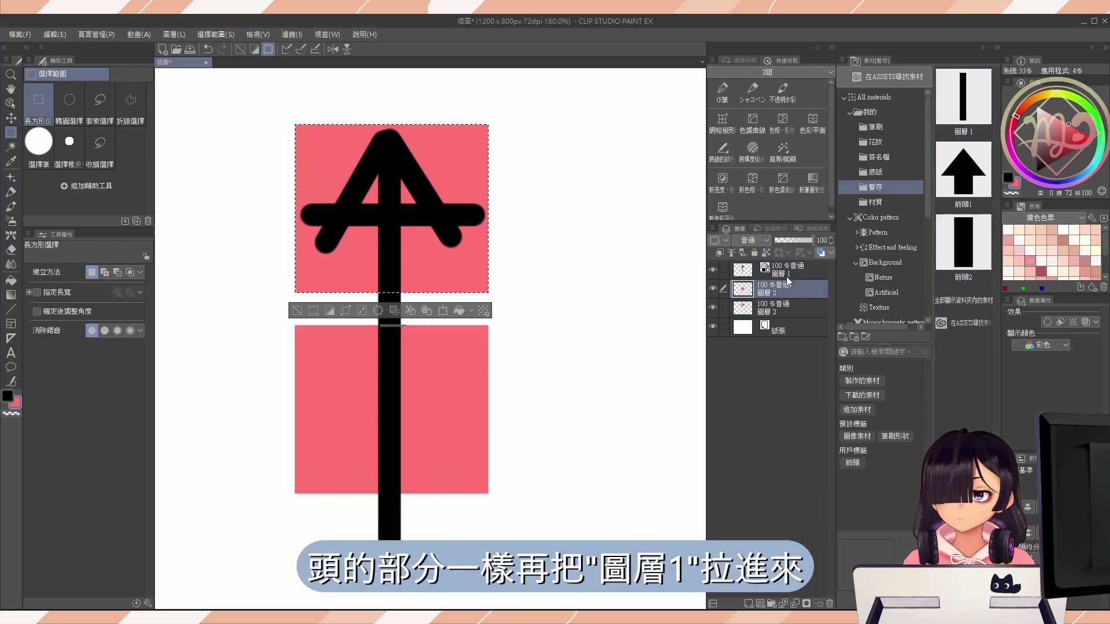
drag(787, 269, 962, 319)
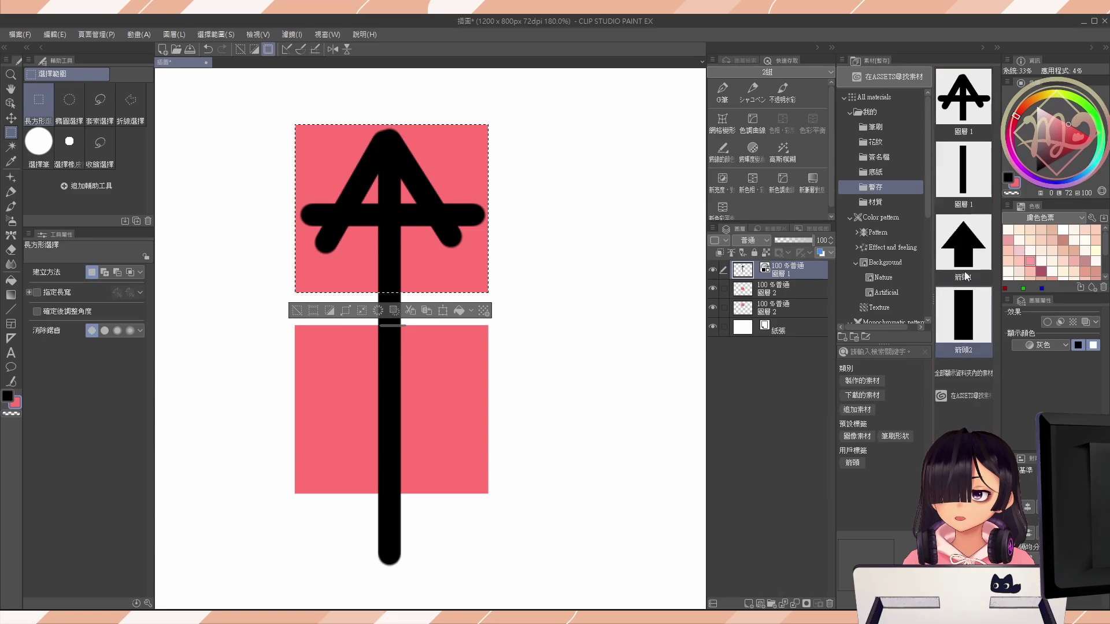
click(970, 224)
- Clear the selection and register the whole arrow layer as a material to compare it with the cropped head and shaft materials
key(ctrl+d)
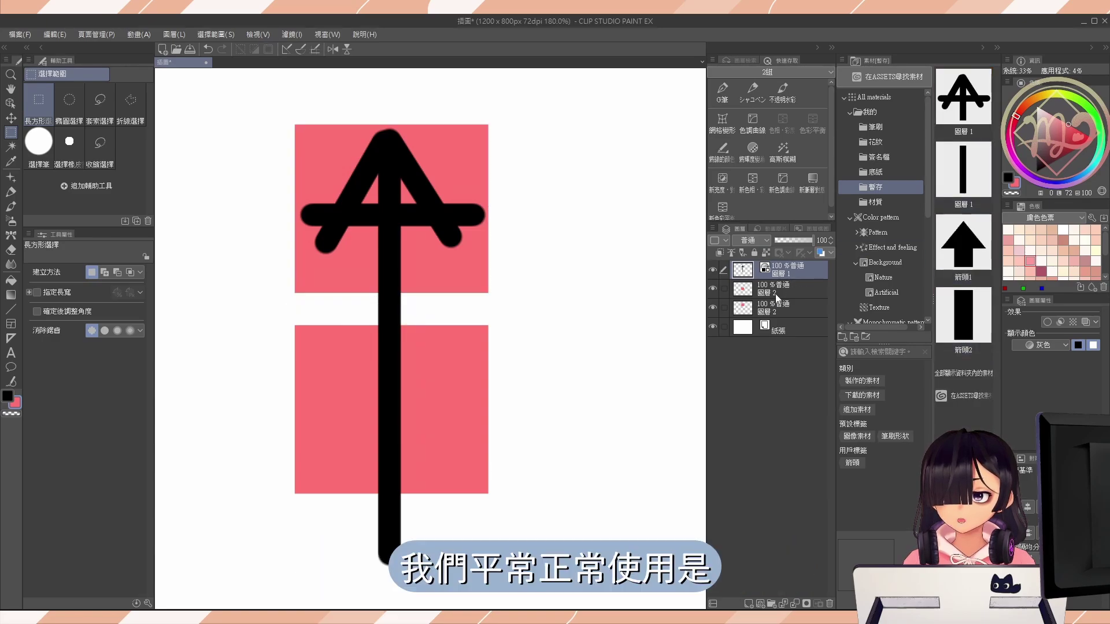
drag(782, 274, 962, 368)
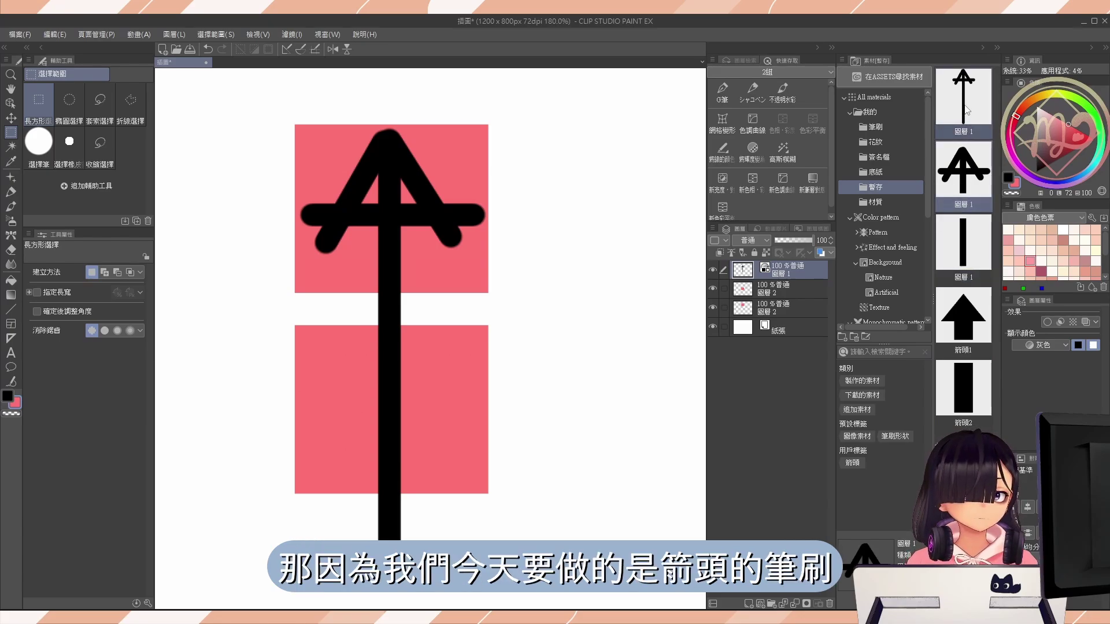
click(963, 249)
click(961, 183)
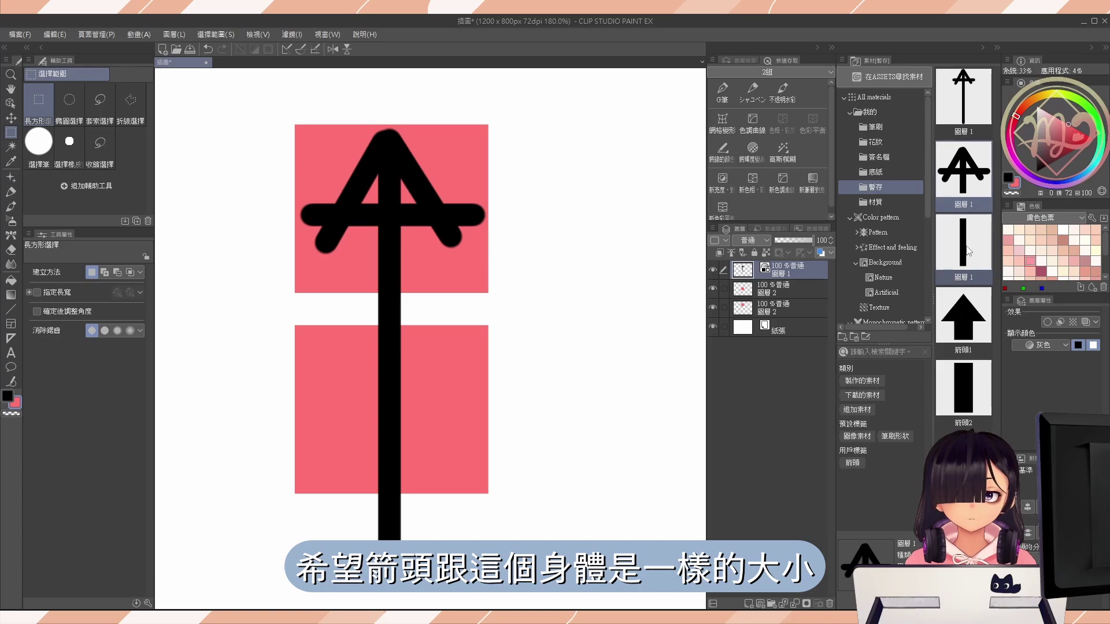
- Place the cropped arrowhead and shaft materials on the canvas beside the original arrow
key(o)
drag(961, 184, 594, 162)
drag(963, 242, 590, 343)
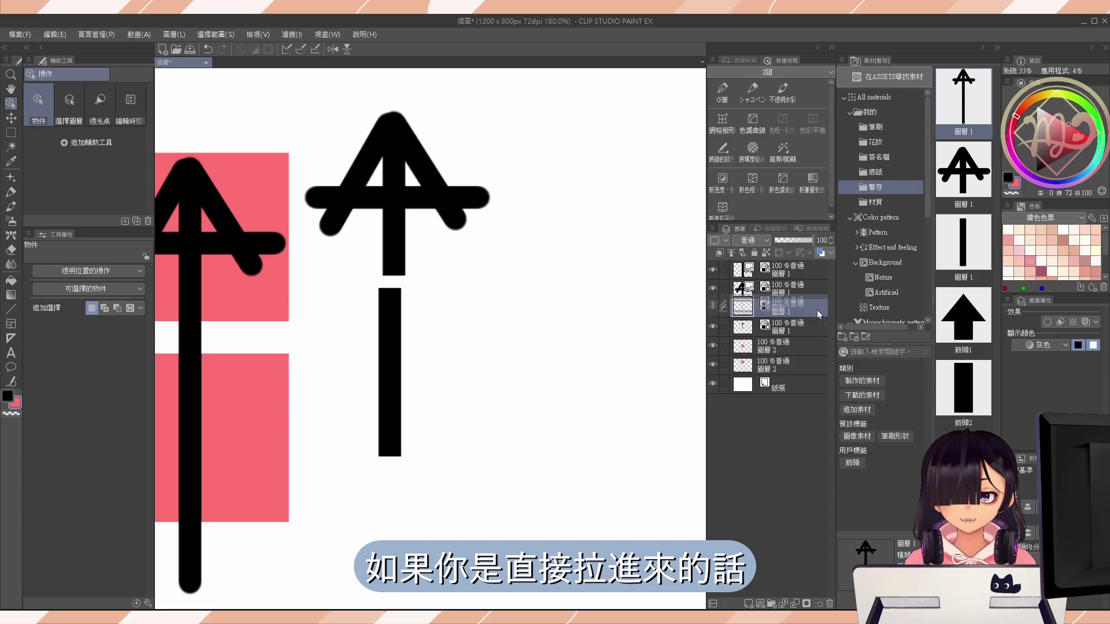
- Register the shaft-only layer as a material without a selection and place it next to the cropped shaft for comparison
drag(778, 309, 954, 292)
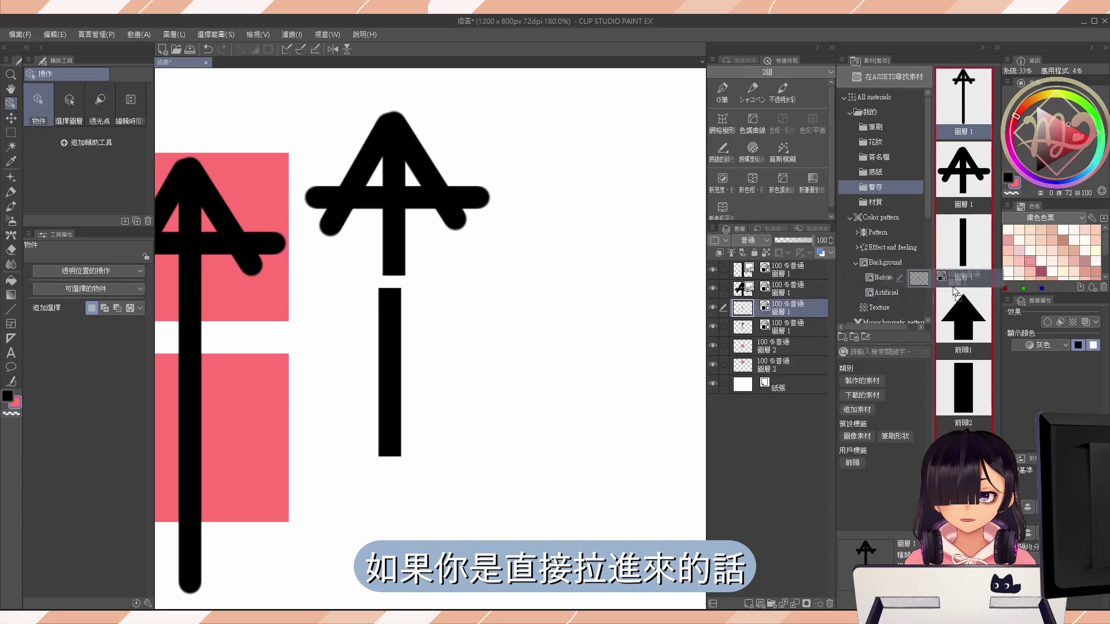
drag(964, 103, 462, 405)
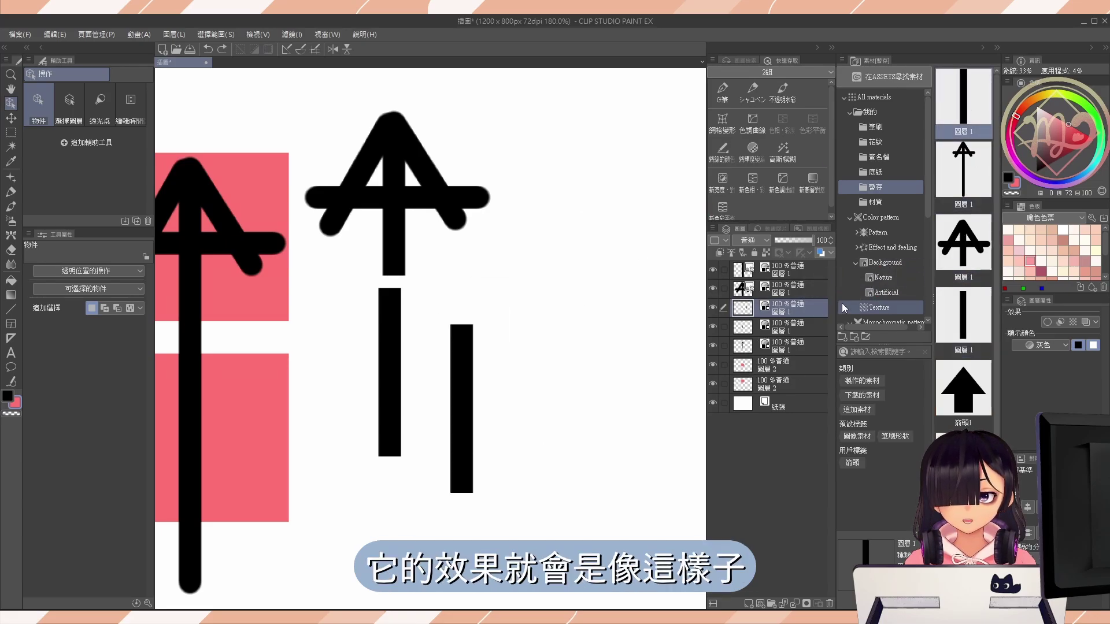
drag(473, 445, 491, 400)
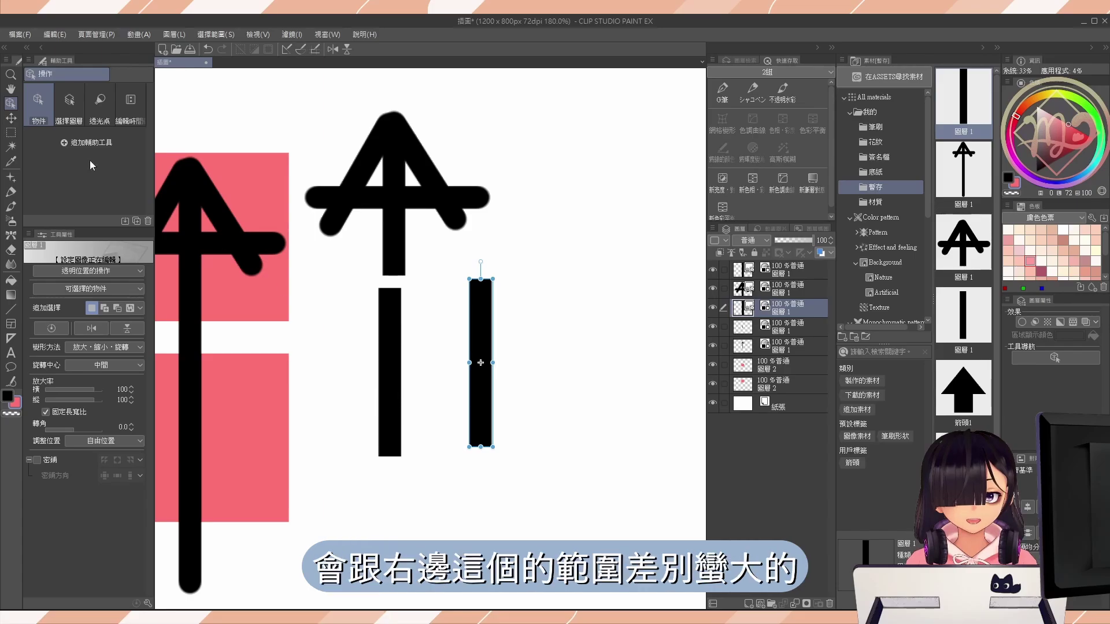
click(390, 347)
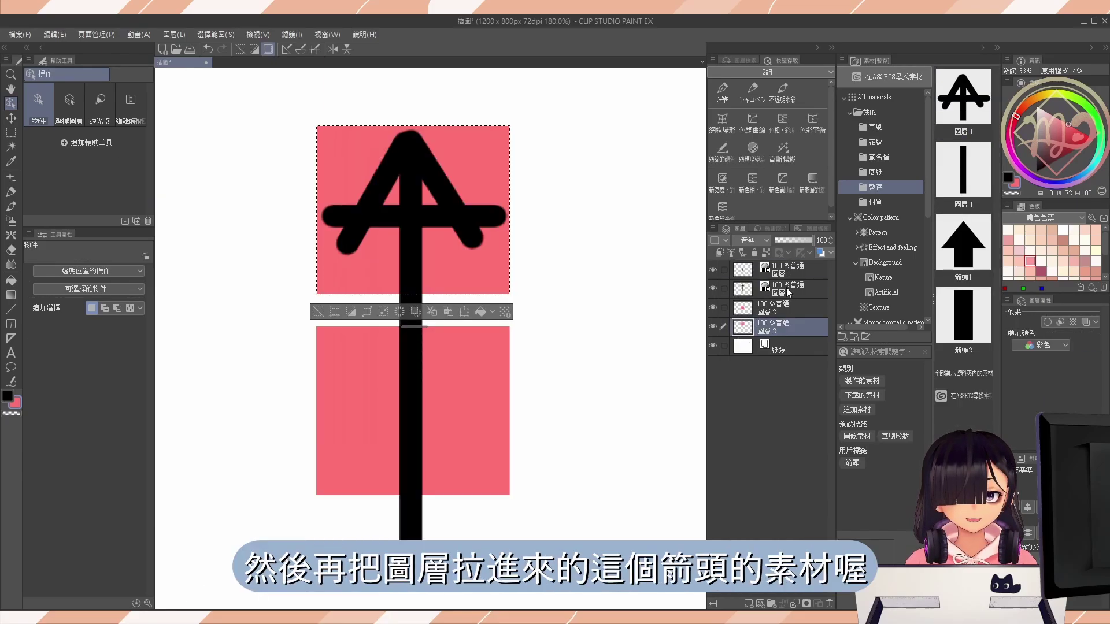
- Delete the empty top layer and rename the arrowhead and shaft materials 手繪箭頭1 and 手繪箭頭2
click(778, 289)
click(801, 272)
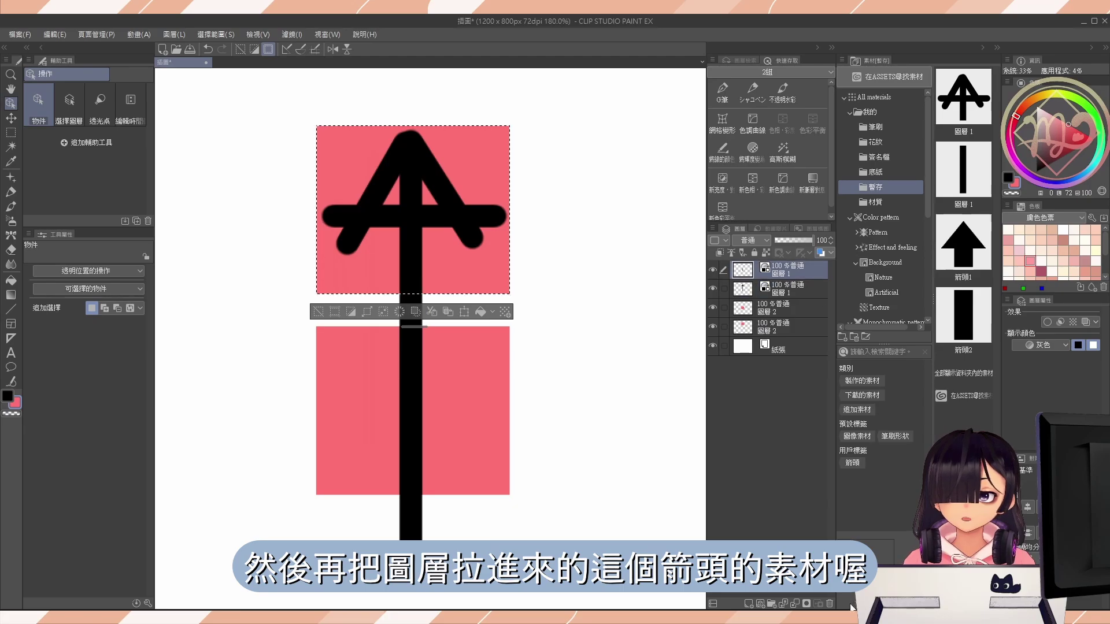
click(830, 603)
key(ctrl+d)
double_click(955, 121)
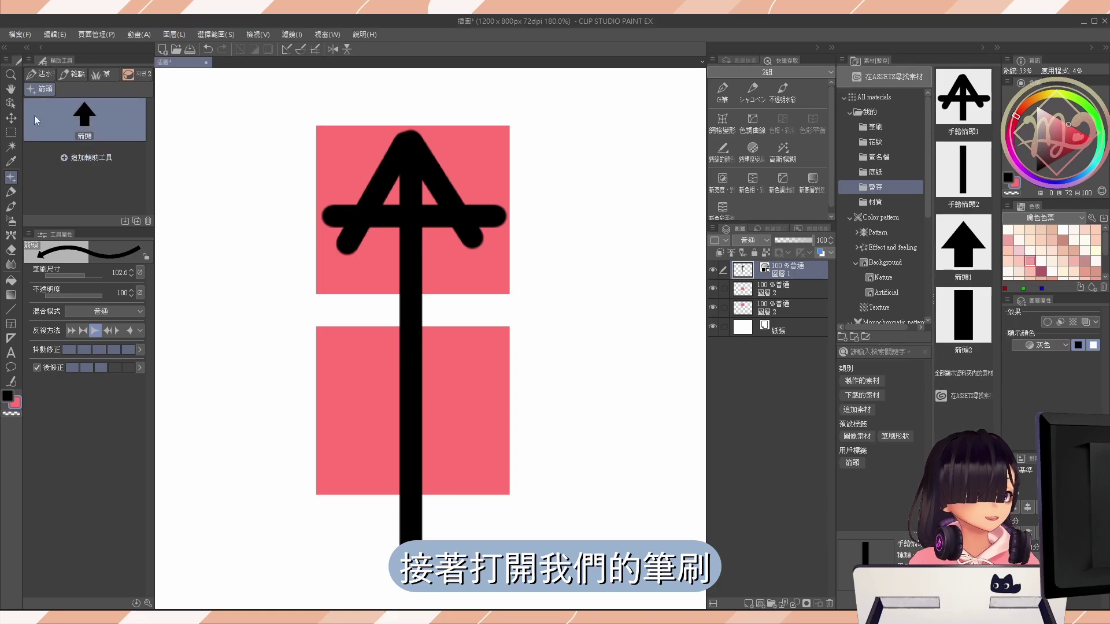
- Browse the decoration brushes and select the 鎖鏈 (chain) brush in the 服飾 group as the base
click(46, 75)
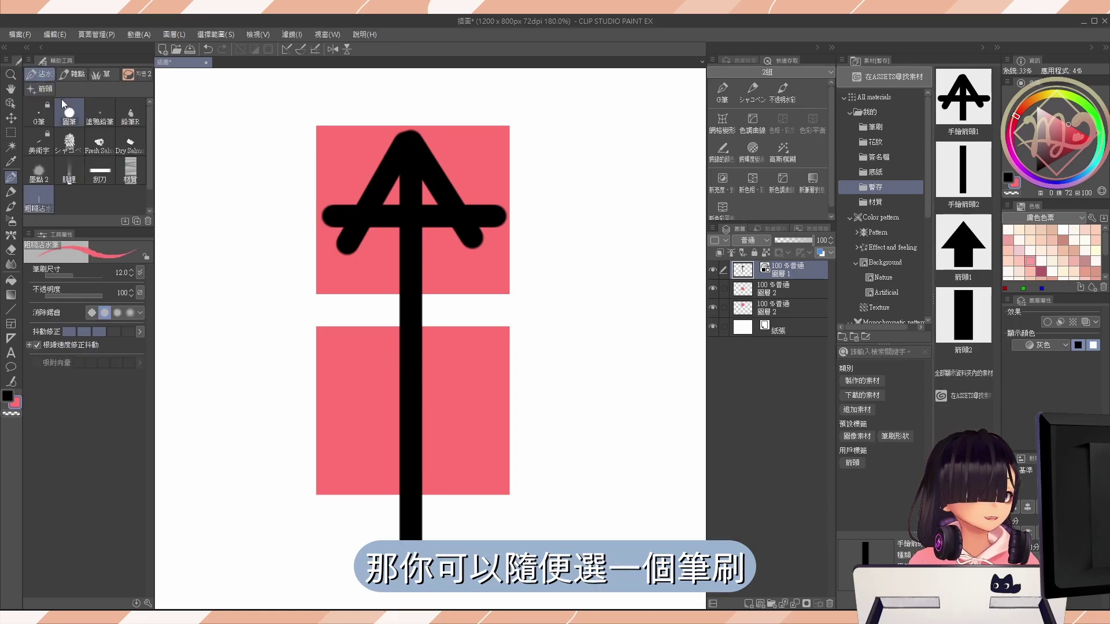
click(11, 221)
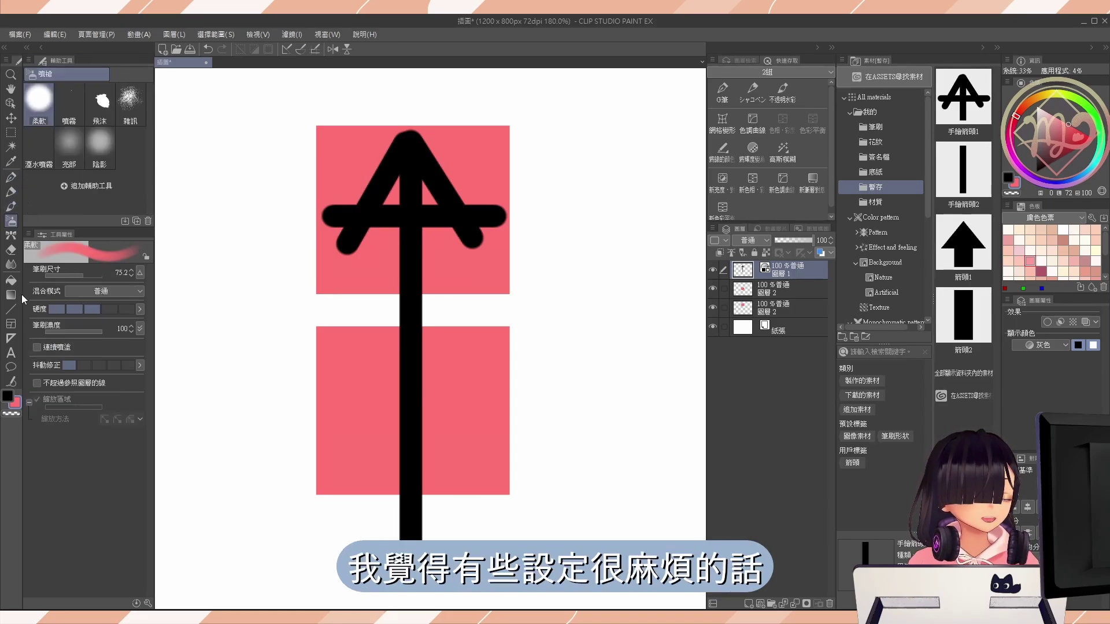
click(11, 234)
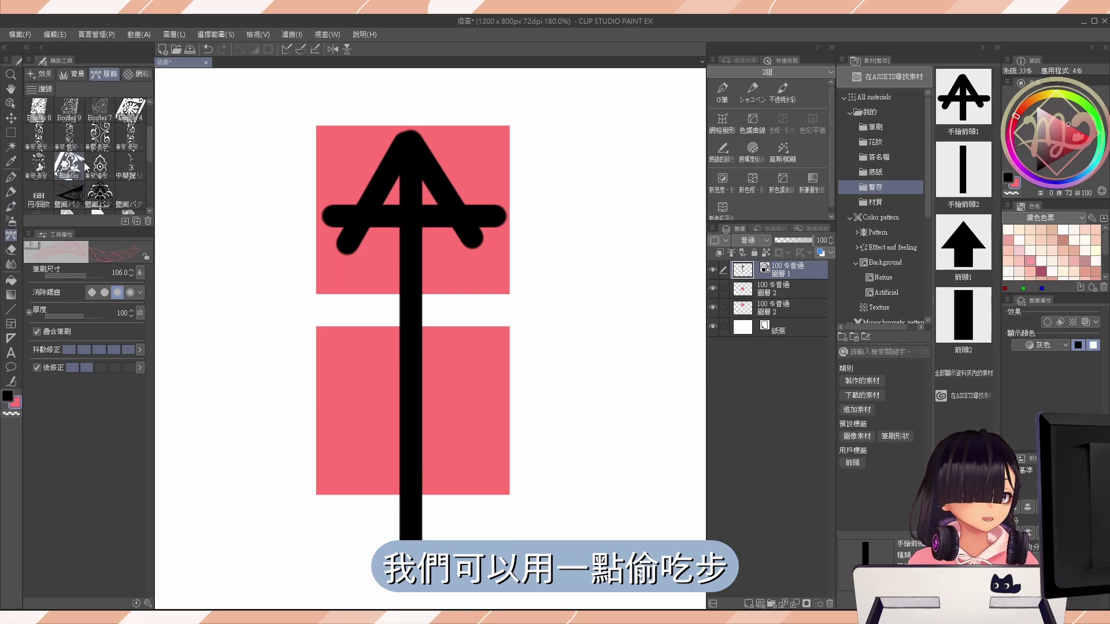
click(128, 139)
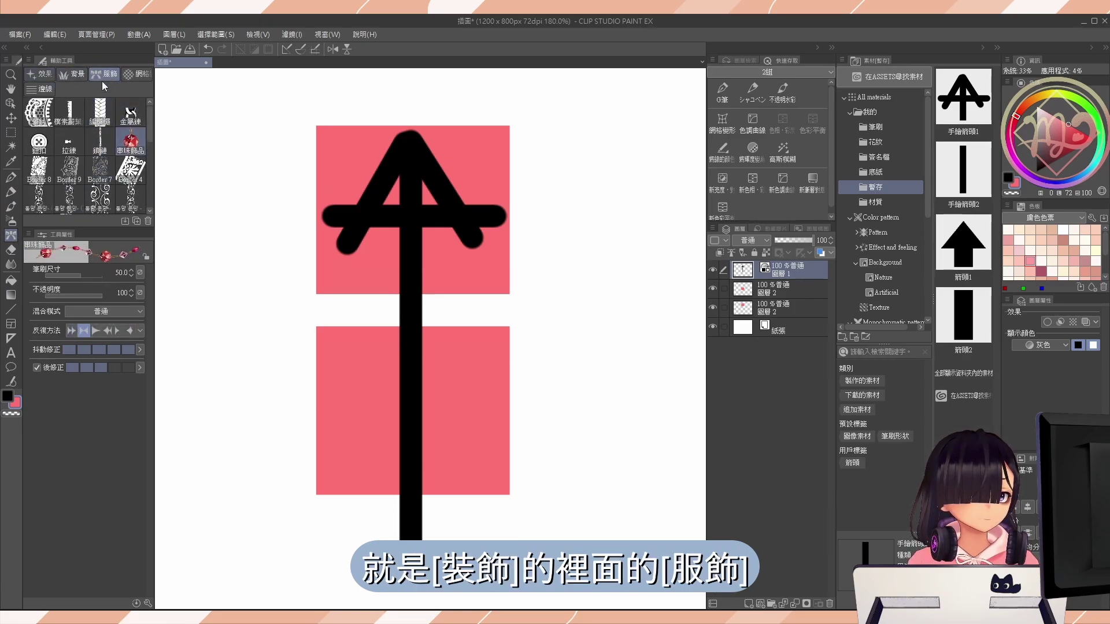
click(100, 112)
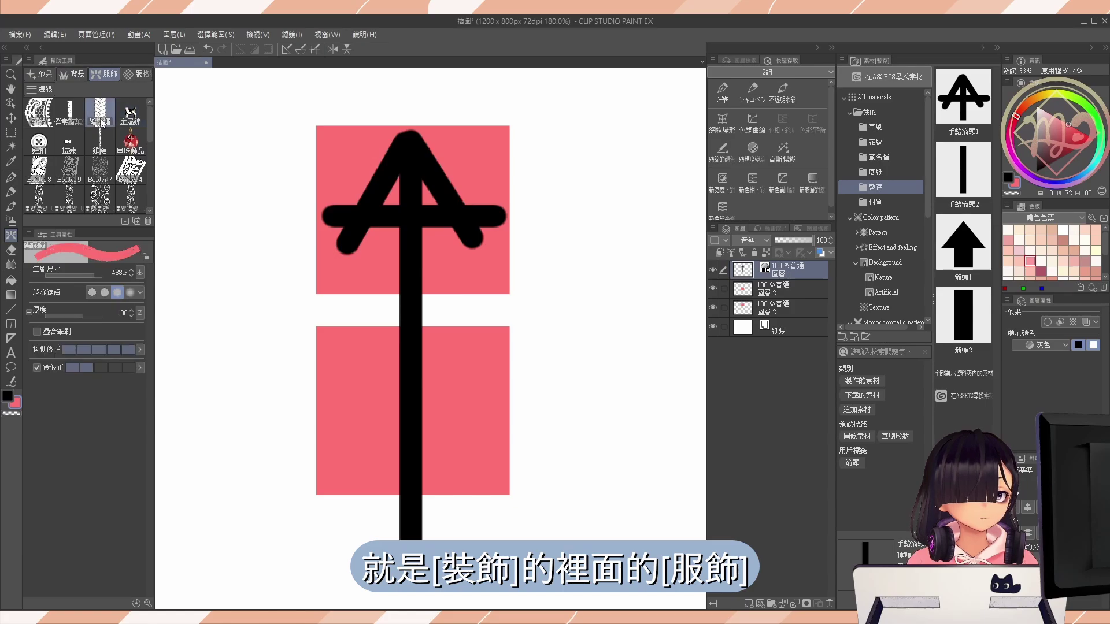
click(97, 142)
click(39, 141)
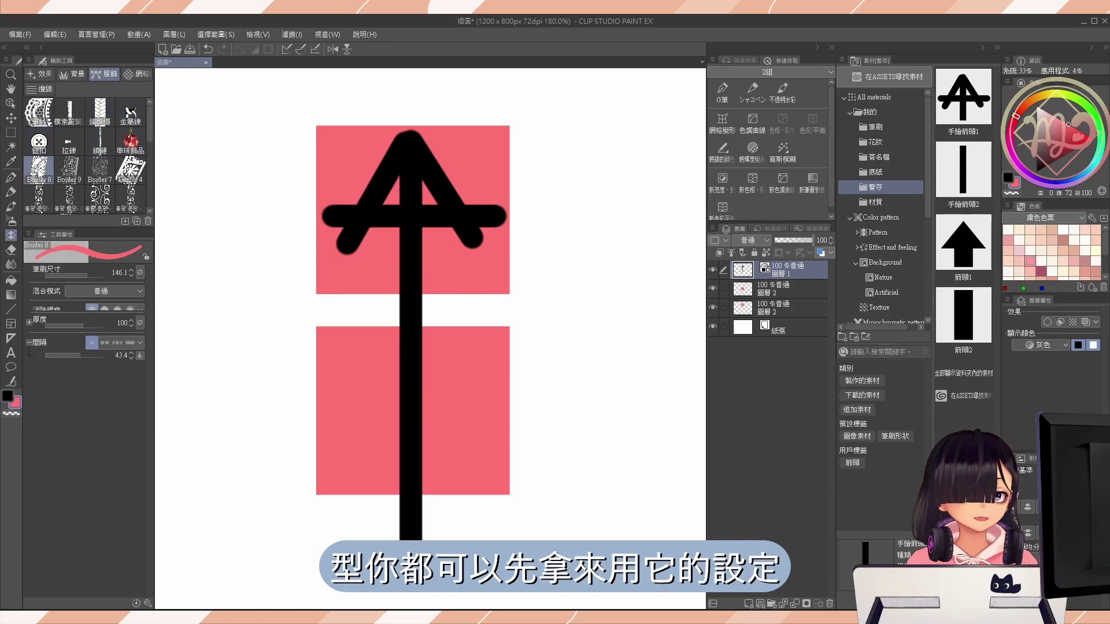
click(75, 141)
click(100, 141)
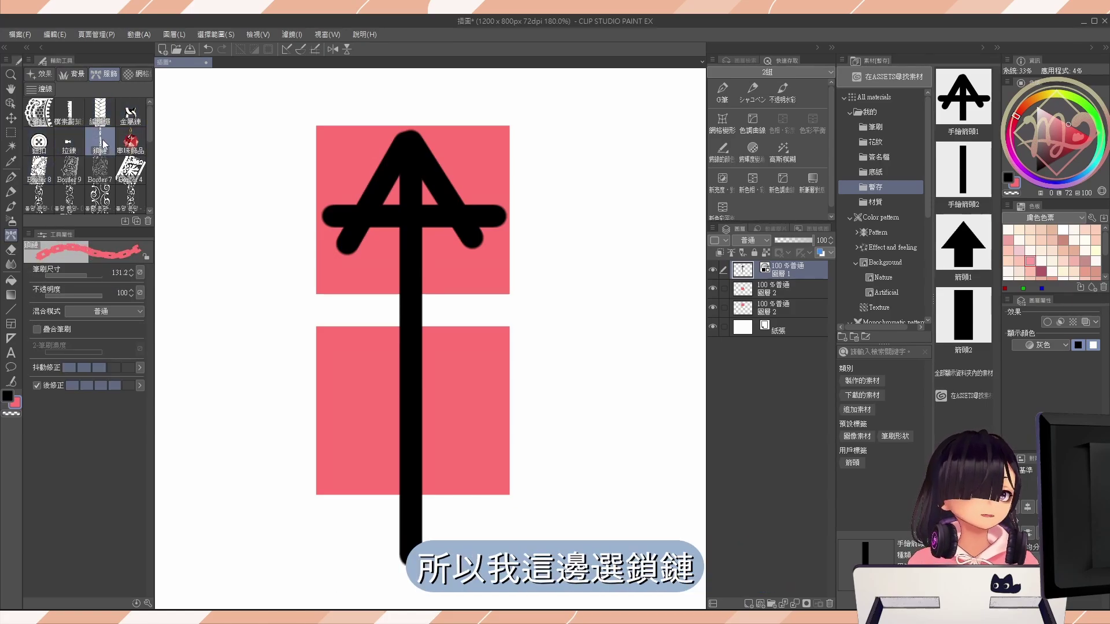
- Duplicate the chain brush as 手繪箭頭 with a different tool icon and move the copy into the 箭頭 group
click(136, 221)
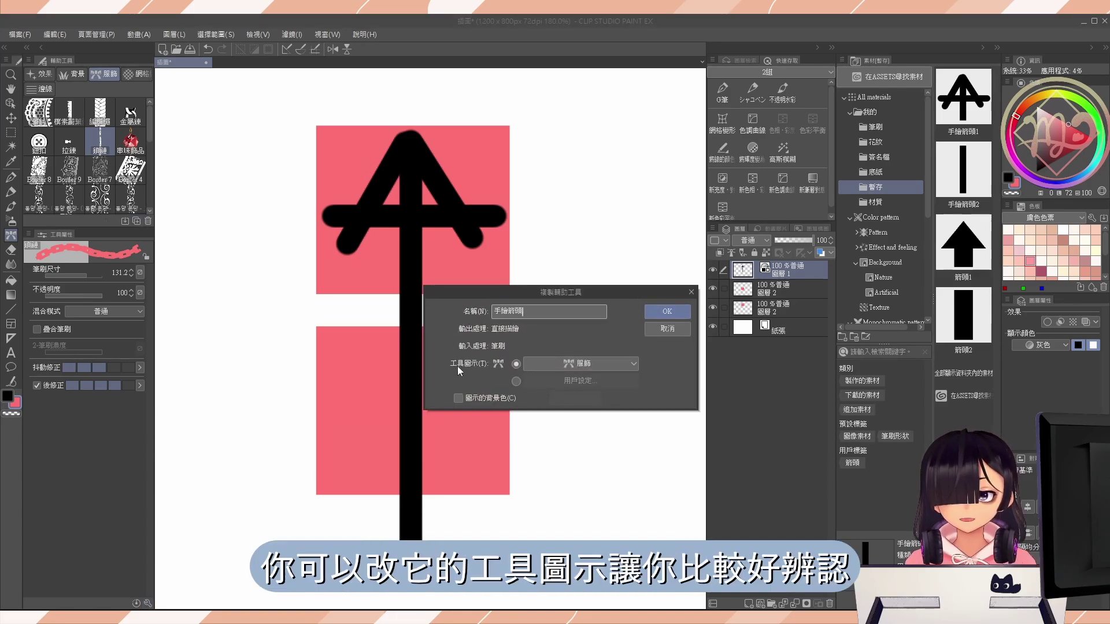
click(553, 362)
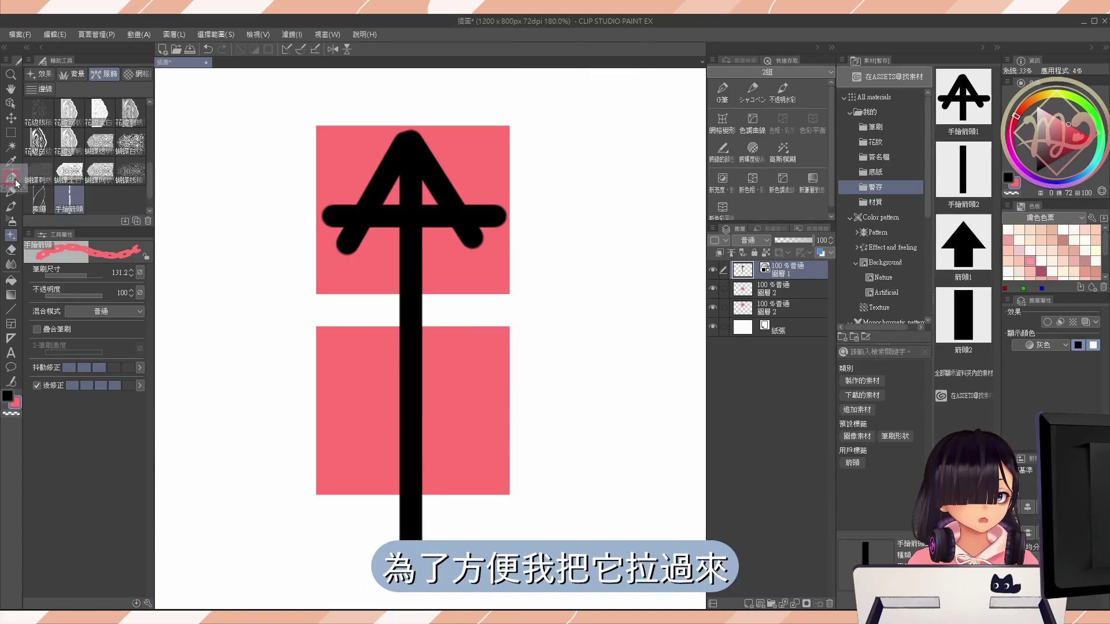
drag(16, 184, 48, 93)
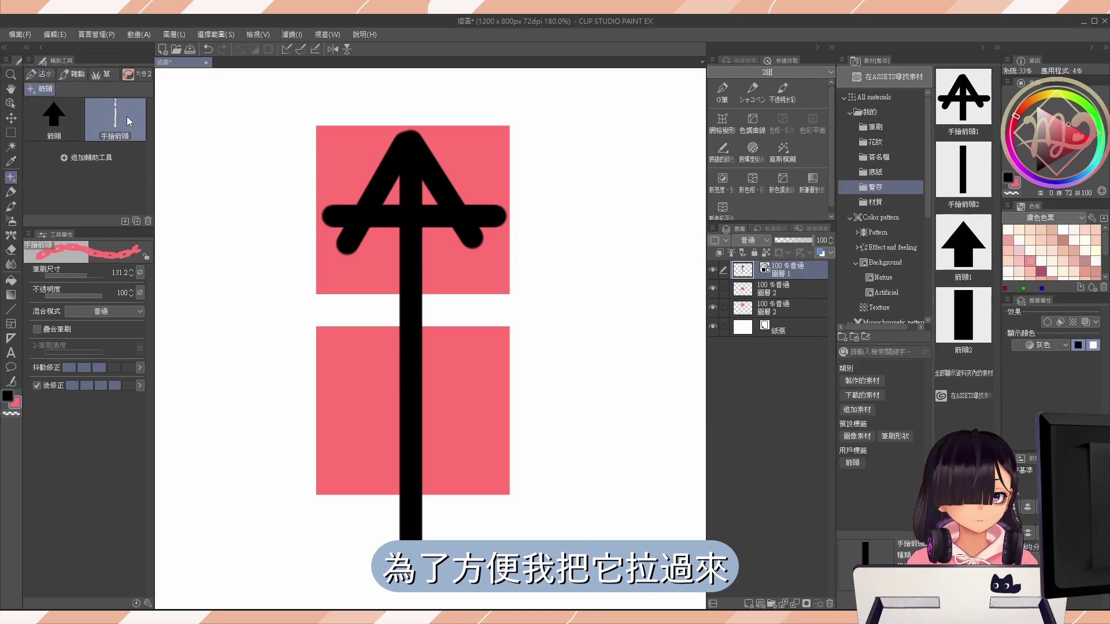
- Hide the three drawing layers above the paper layer
drag(712, 269, 716, 311)
scroll(428, 282, down, 4)
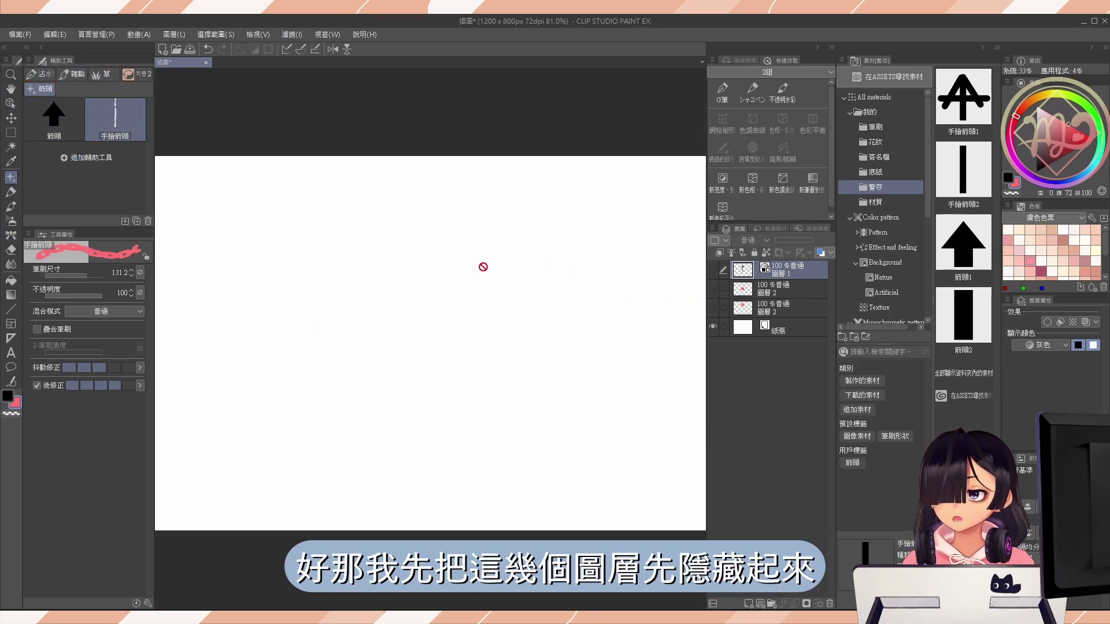
scroll(483, 267, up, 1)
- Open the detailed settings of 手繪箭頭 and delete the chain material from its brush tip shapes
click(136, 603)
key(Escape)
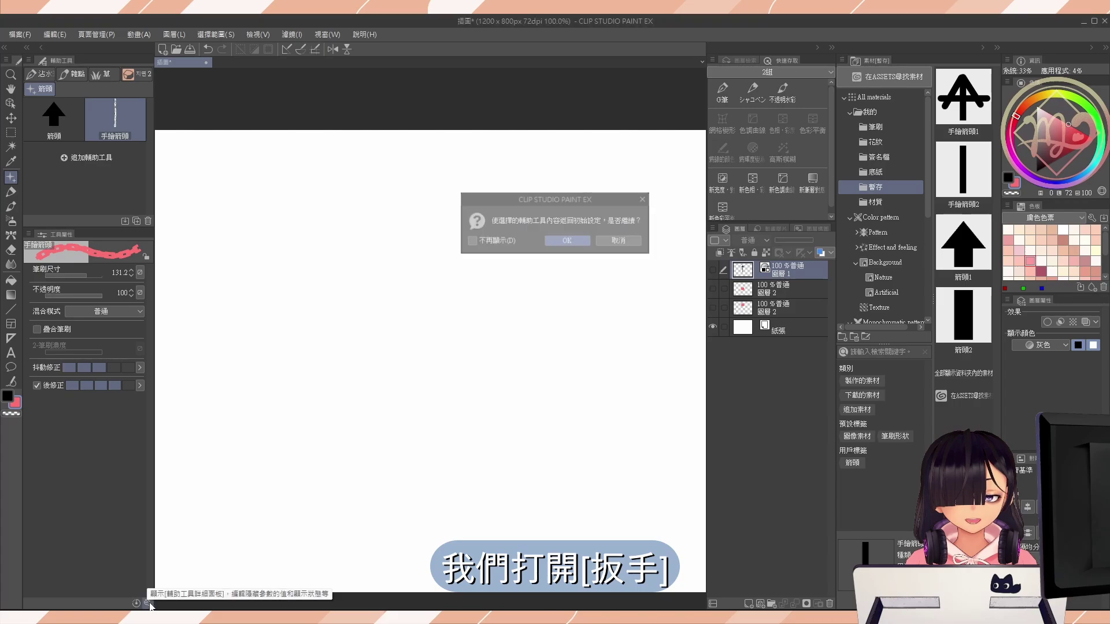
click(148, 604)
click(170, 220)
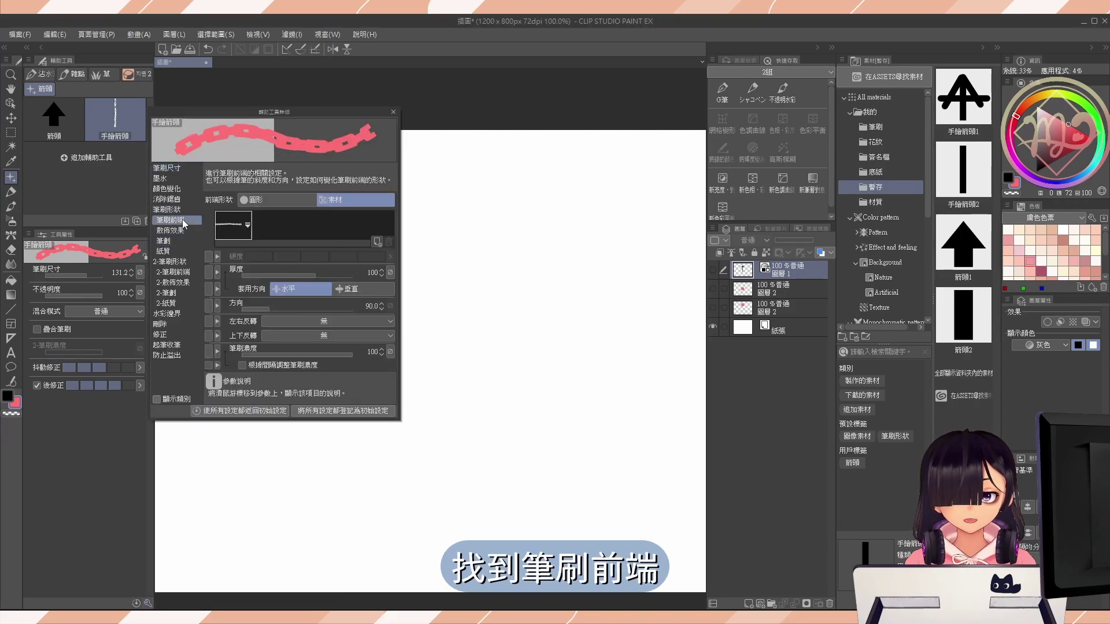
click(235, 229)
click(389, 242)
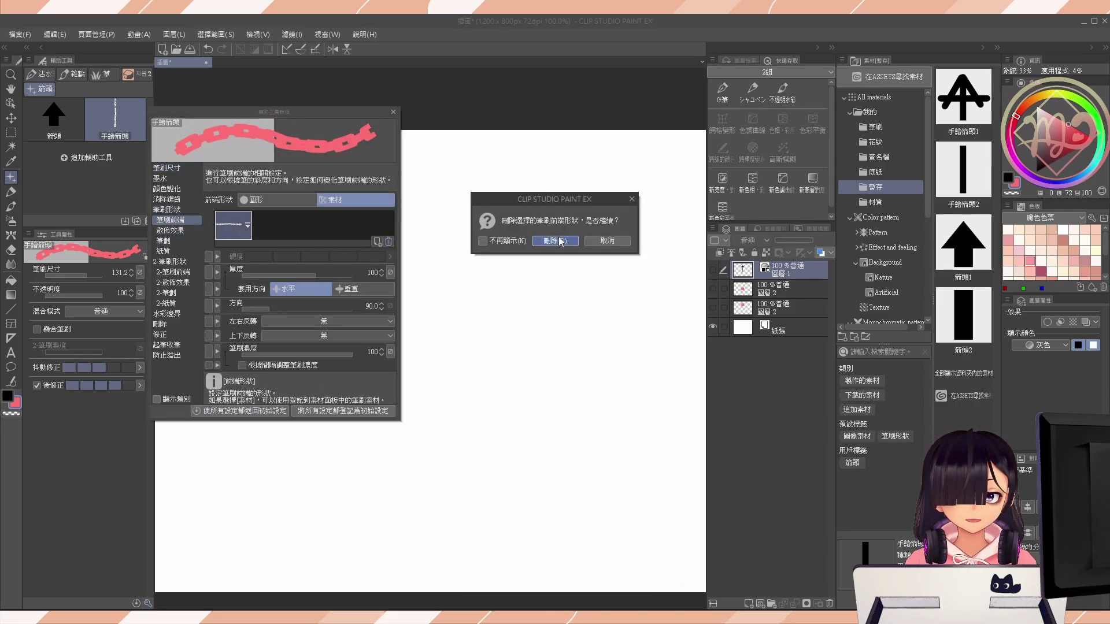
click(556, 241)
- Search the tip materials for 箭頭, add 手繪箭頭1 and 手繪箭頭2 as brush tips, and set the tip direction to 0.0
click(377, 242)
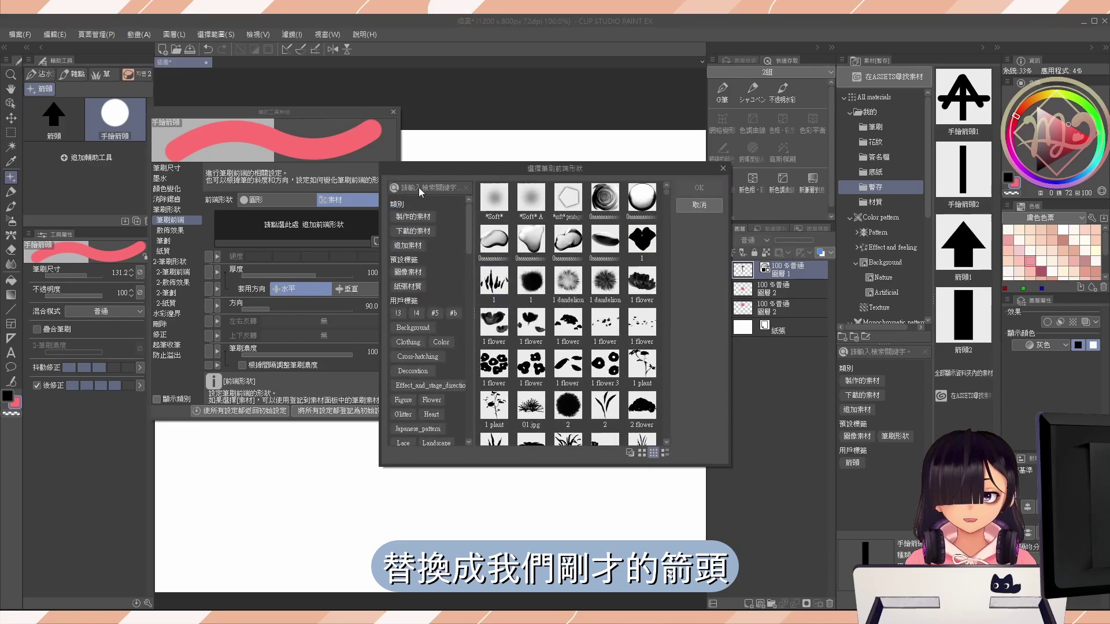
click(420, 187)
text(ㄐㄢ4)
key(Return)
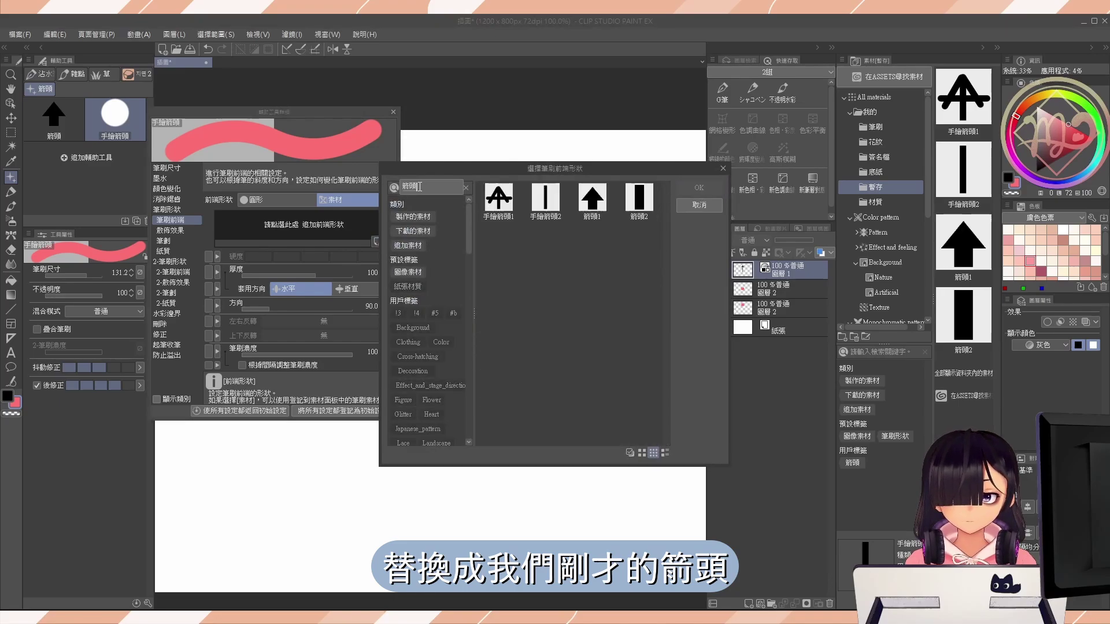
click(495, 198)
ctrl+click(545, 198)
click(699, 187)
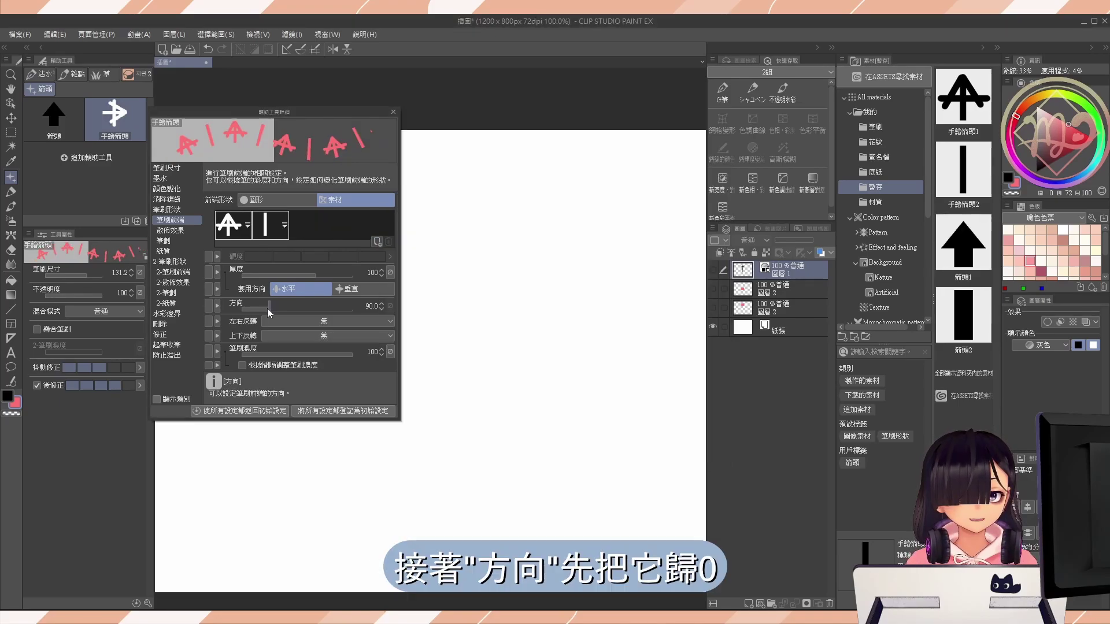
drag(267, 307, 235, 310)
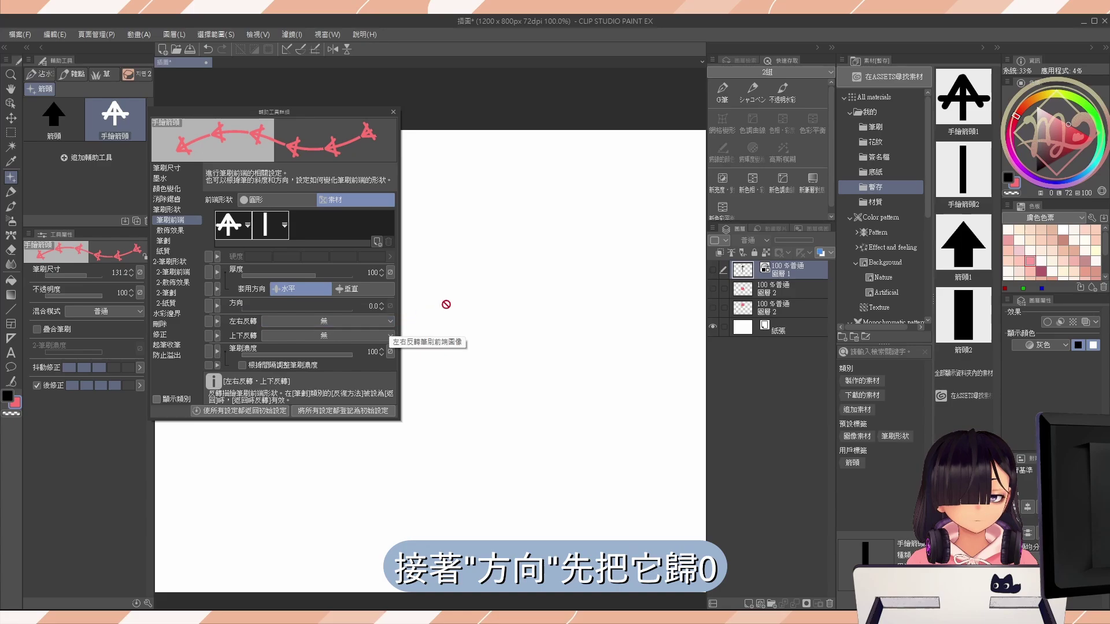
- Switch the drawing color to black, add a new raster layer, and try the brush with strokes that are undone
key(x)
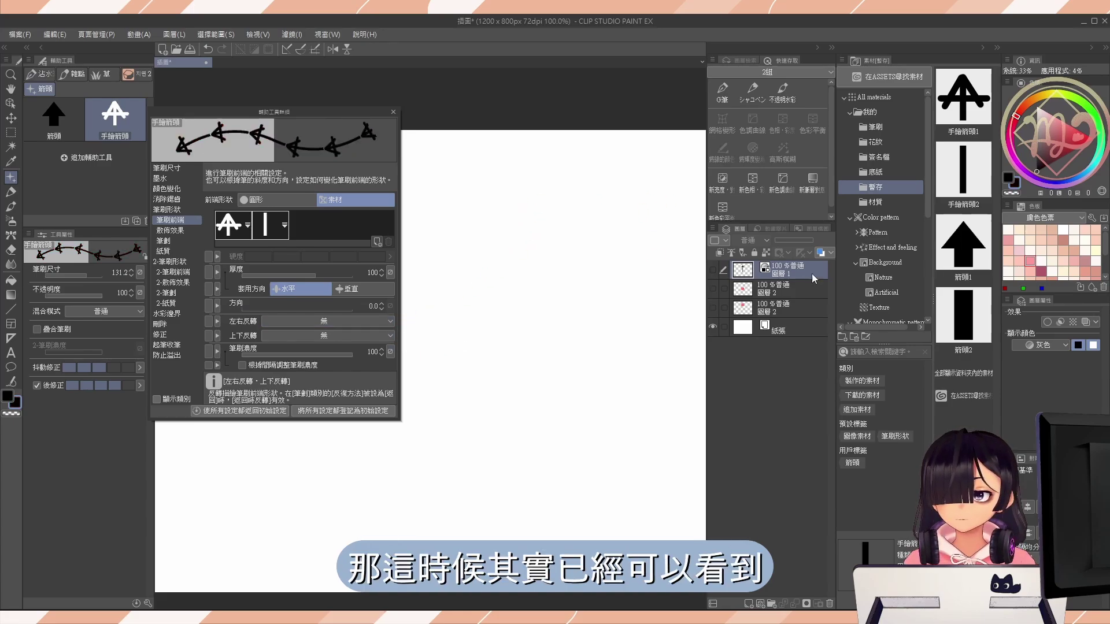
key(ctrl+shift+n)
mouse_move(590, 243)
mouse_down()
mouse_move(493, 314)
mouse_move(440, 480)
mouse_move(520, 509)
mouse_up()
key(ctrl+z)
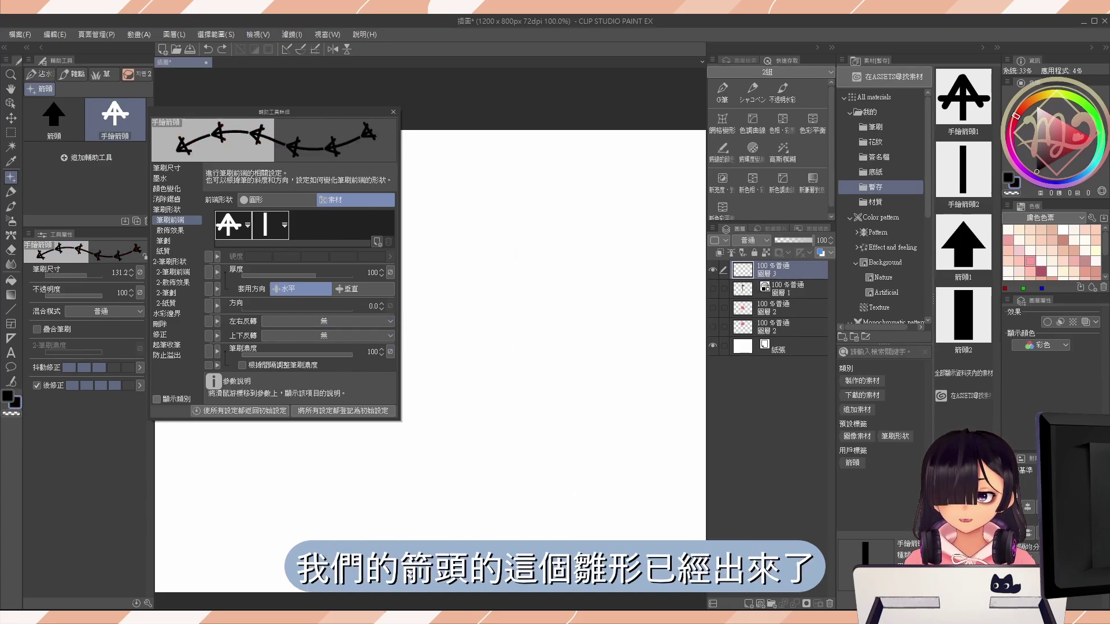
mouse_move(552, 176)
mouse_down()
mouse_move(520, 203)
mouse_move(453, 441)
mouse_move(629, 361)
mouse_move(521, 384)
mouse_move(644, 211)
mouse_up()
key(ctrl+z)
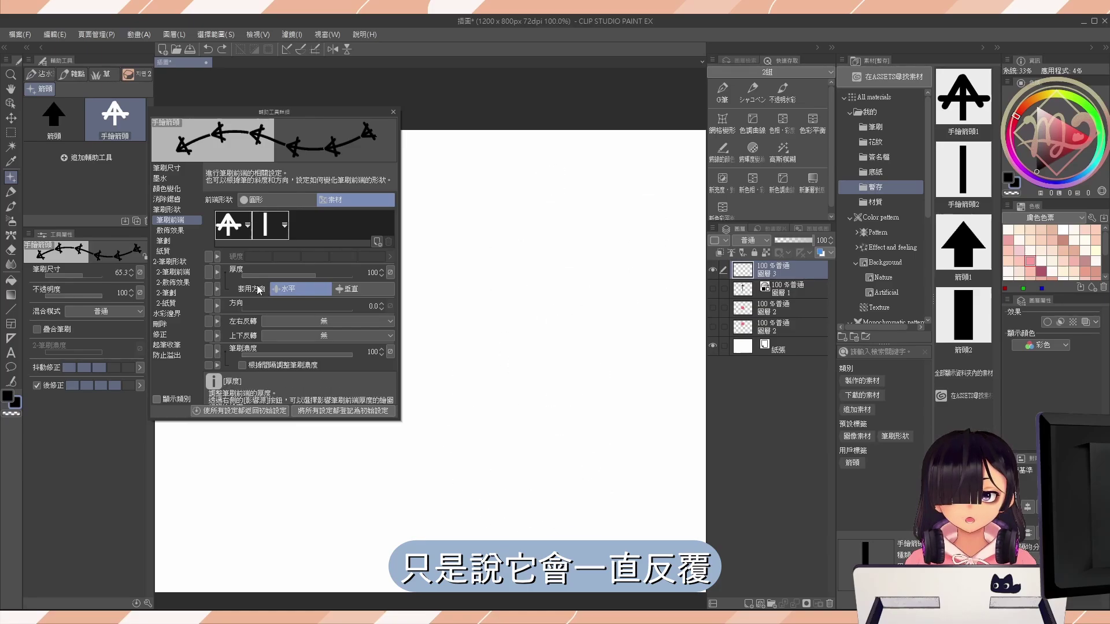
- Set the repeat method of the brush's ribbon stroke to 不反復 (no repeat)
click(185, 234)
click(180, 238)
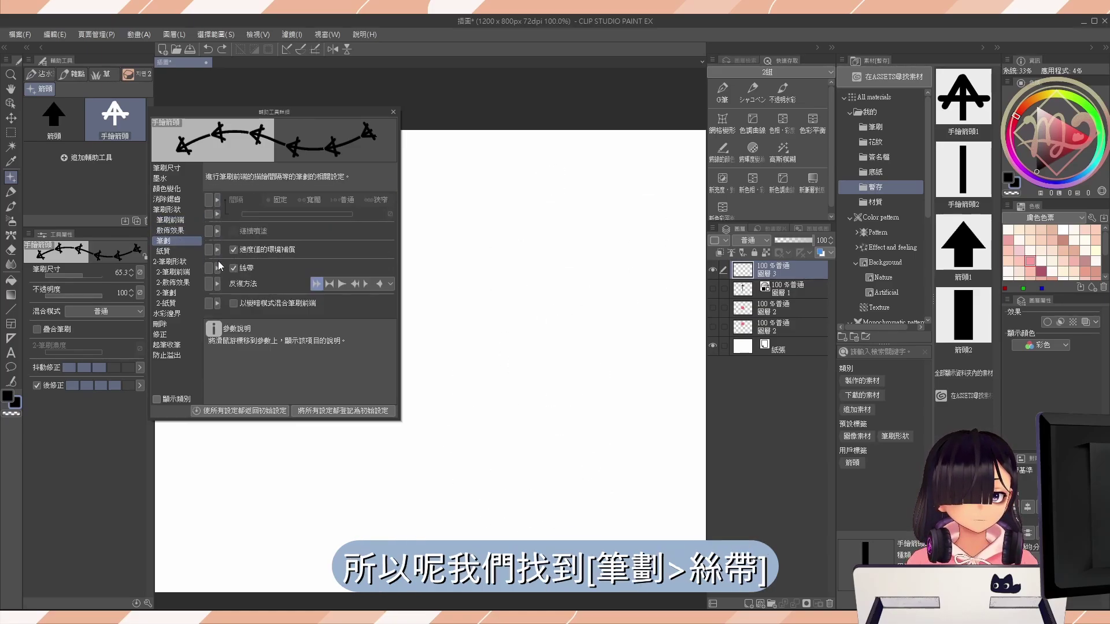
click(392, 285)
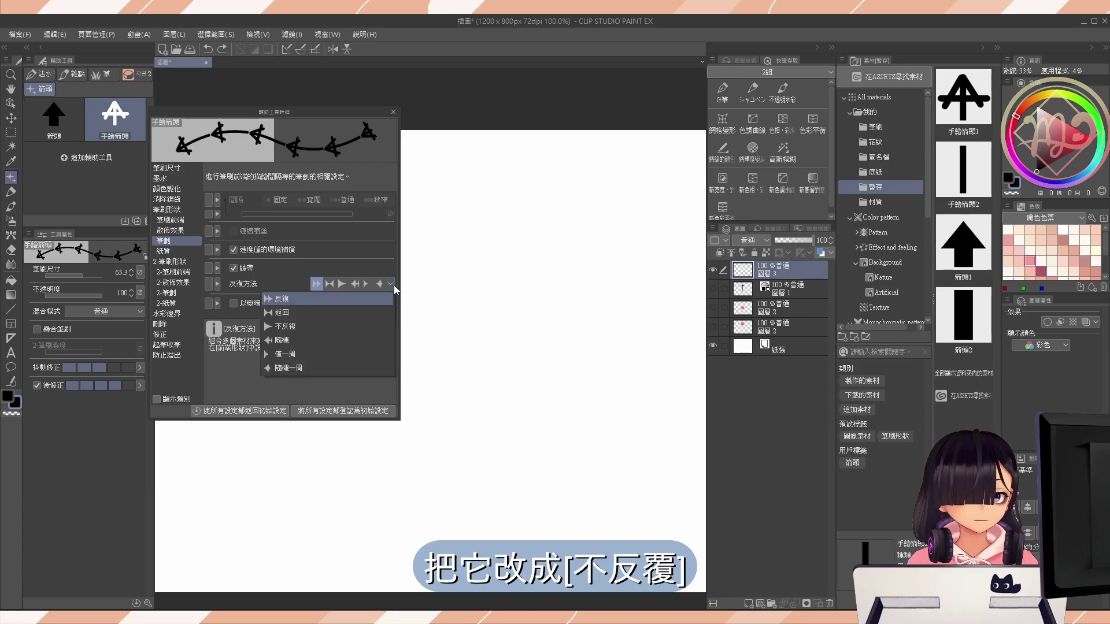
click(303, 323)
- Draw curved test arrows with the 手繪箭頭 brush and undo them
mouse_move(576, 199)
mouse_down()
mouse_move(583, 387)
mouse_move(633, 252)
mouse_up()
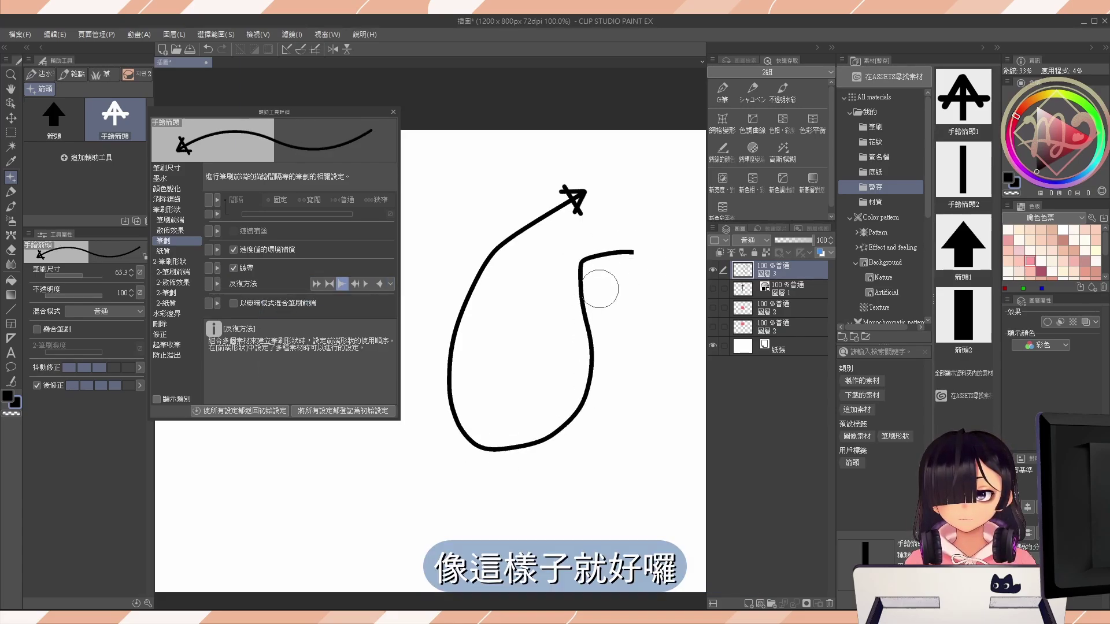
drag(566, 142, 445, 225)
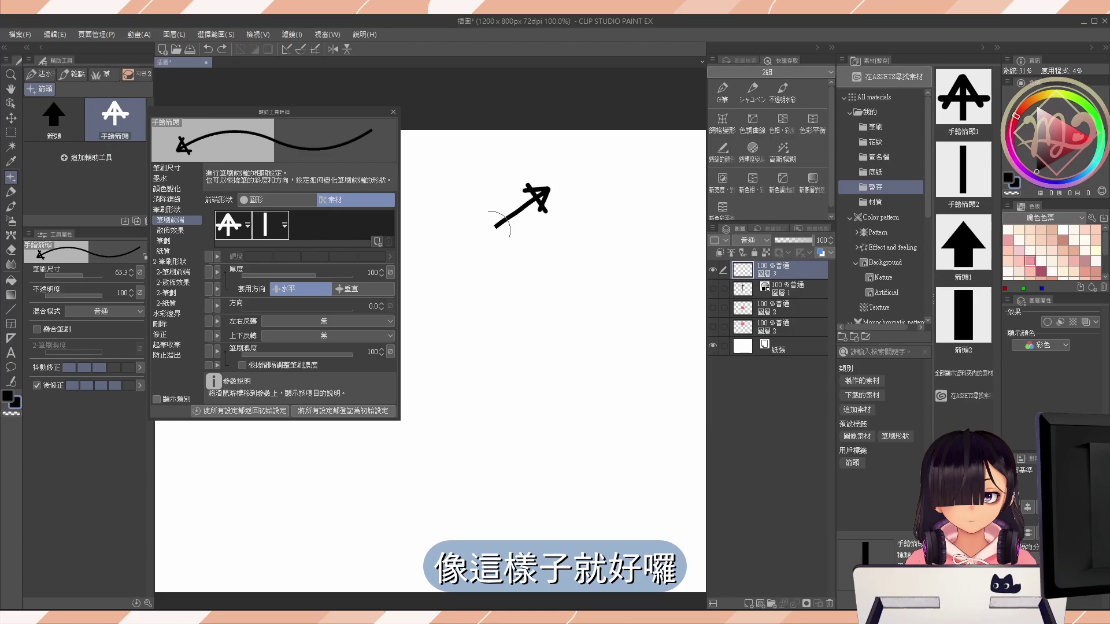
mouse_move(495, 224)
mouse_down()
mouse_move(544, 383)
mouse_move(453, 482)
mouse_move(523, 399)
mouse_move(465, 467)
mouse_up()
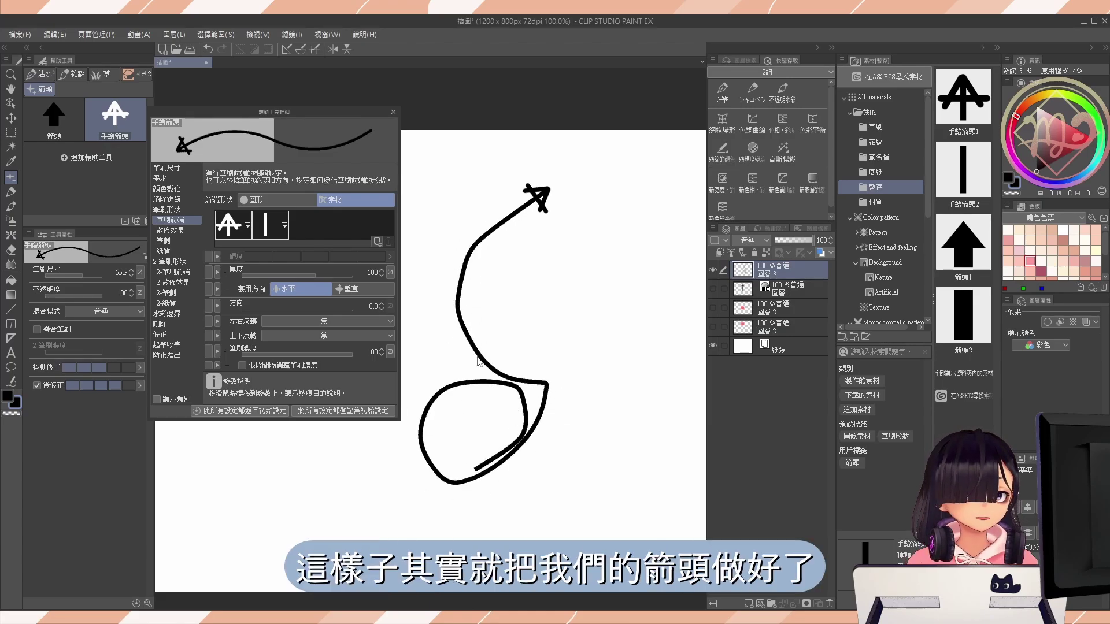
key(ctrl+z)
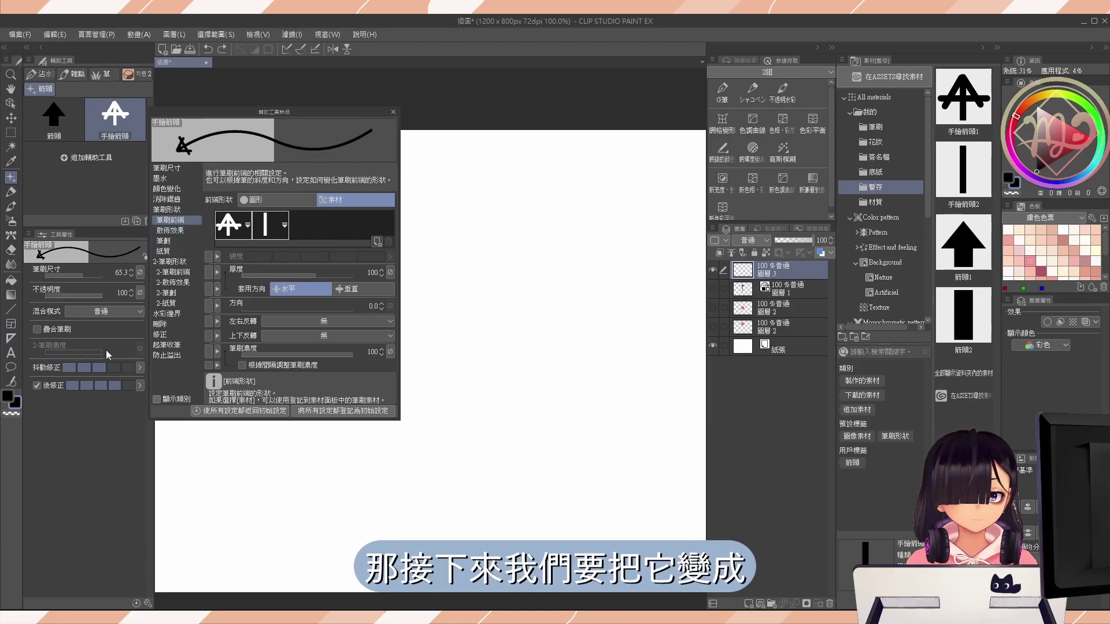
- Draw three slanted test lines with the straight line tool's plain brush shape
click(11, 310)
drag(500, 214, 456, 399)
drag(559, 298, 510, 474)
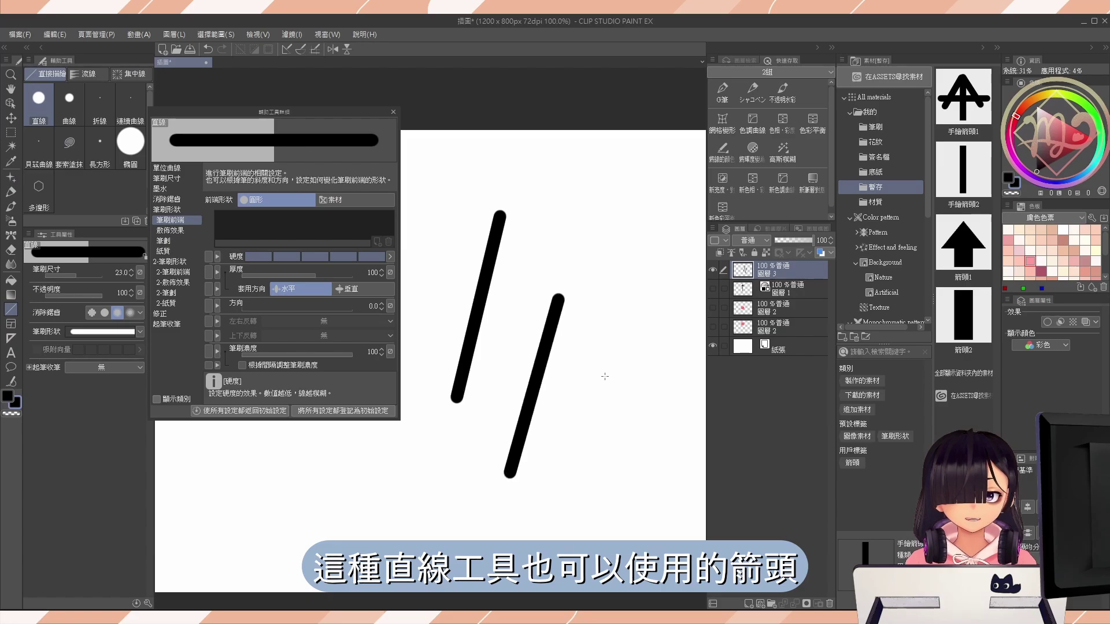
drag(604, 382, 565, 539)
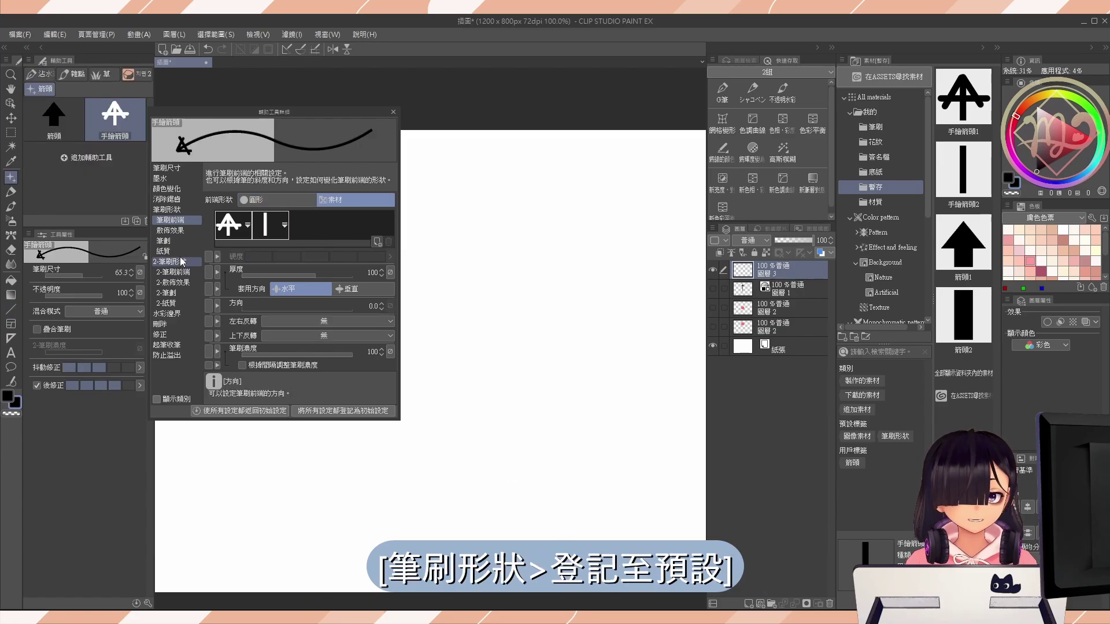
- Register the 手繪箭頭 brush shape as a preset and try the straight line tool with a stroke that is undone
click(178, 209)
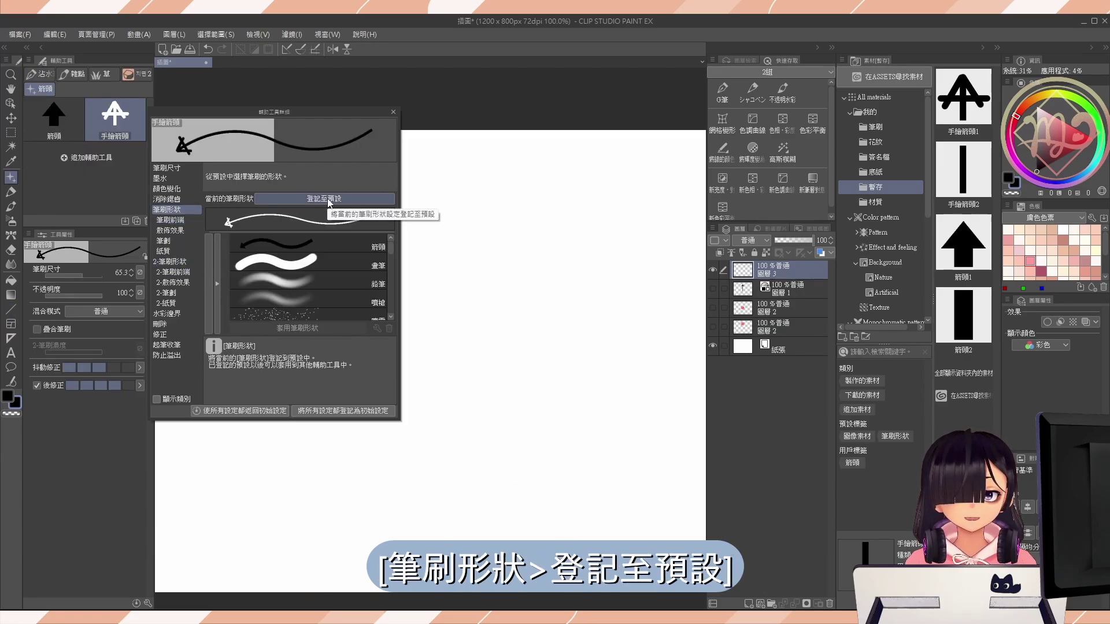
click(12, 310)
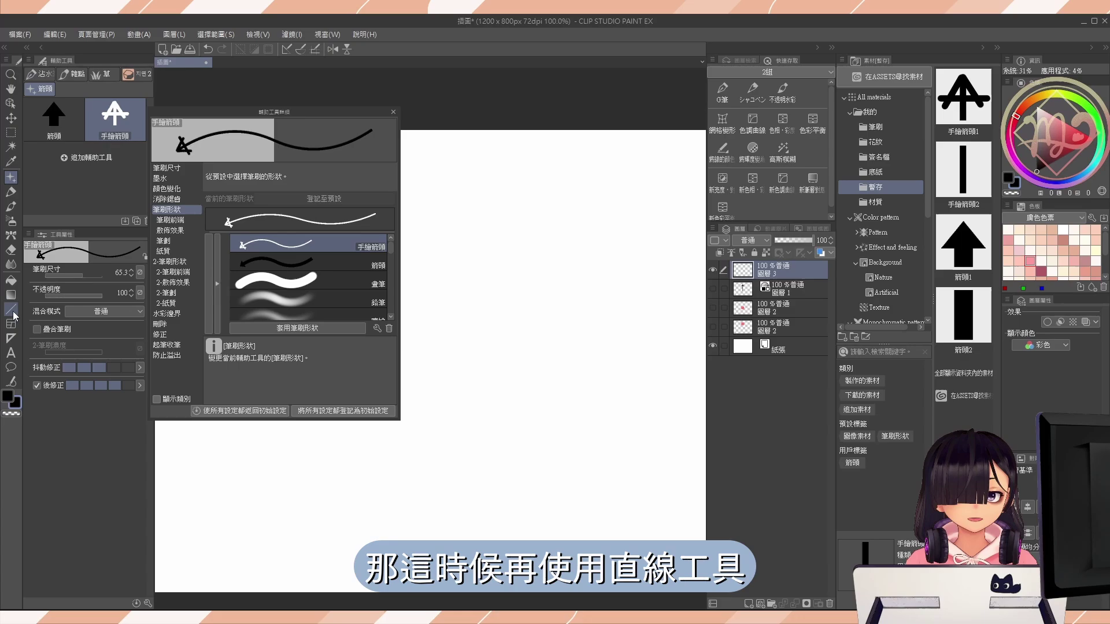
click(354, 280)
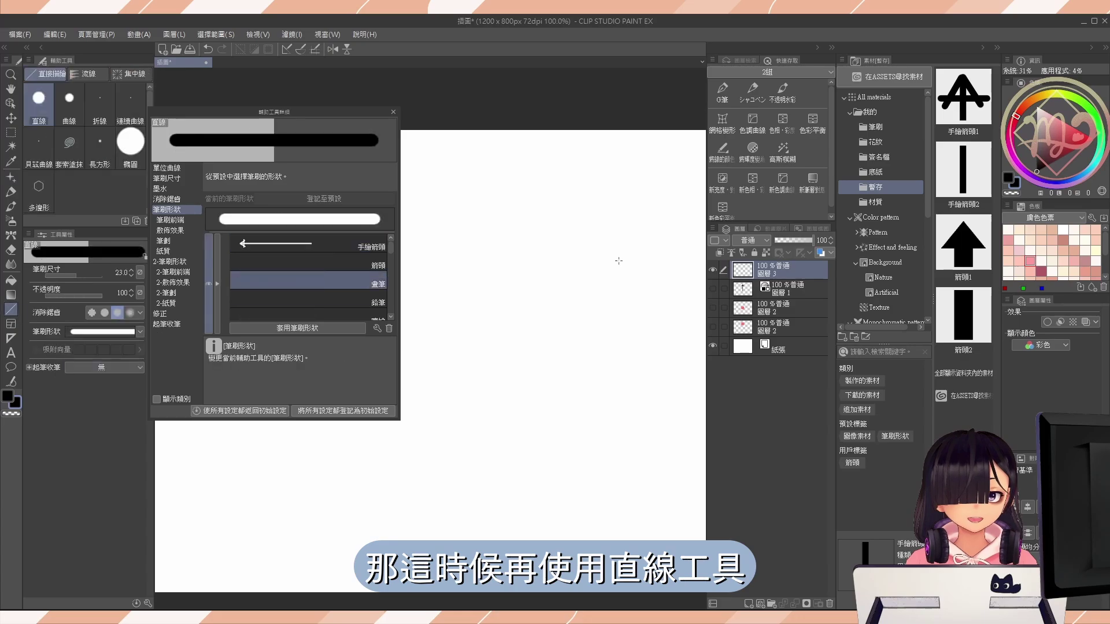
drag(522, 217, 469, 393)
key(ctrl+z)
key(ctrl+z)
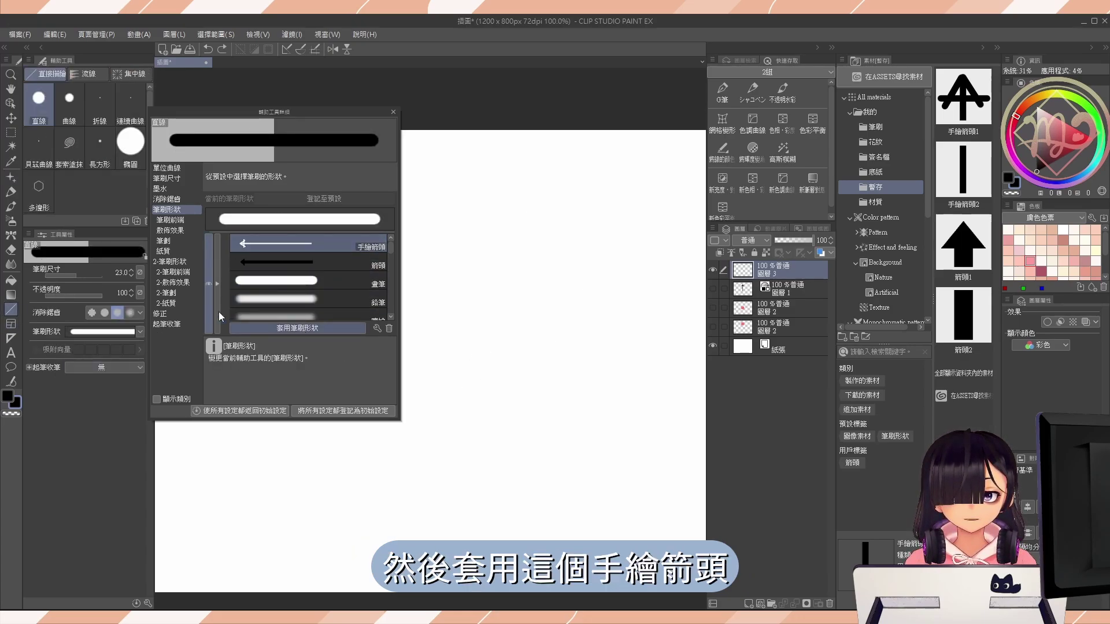
- Apply the 手繪箭頭 brush shape to the straight line tool and draw two arrows each at brush sizes 23.0 and 62.0
click(249, 327)
drag(518, 226, 460, 301)
drag(578, 281, 507, 368)
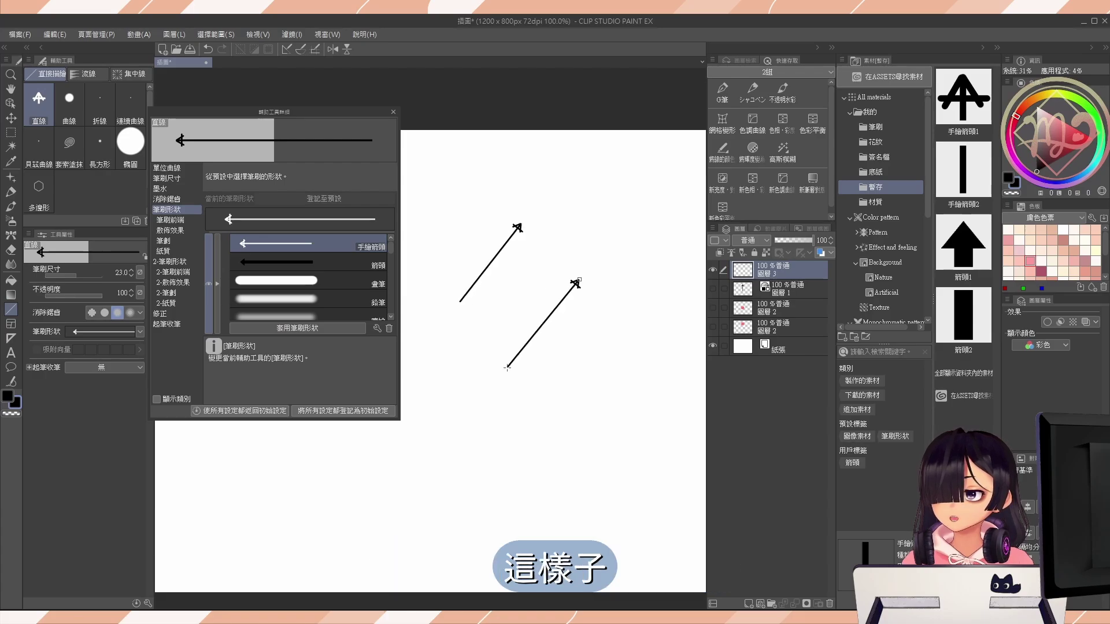
drag(530, 261, 428, 456)
drag(584, 411, 508, 541)
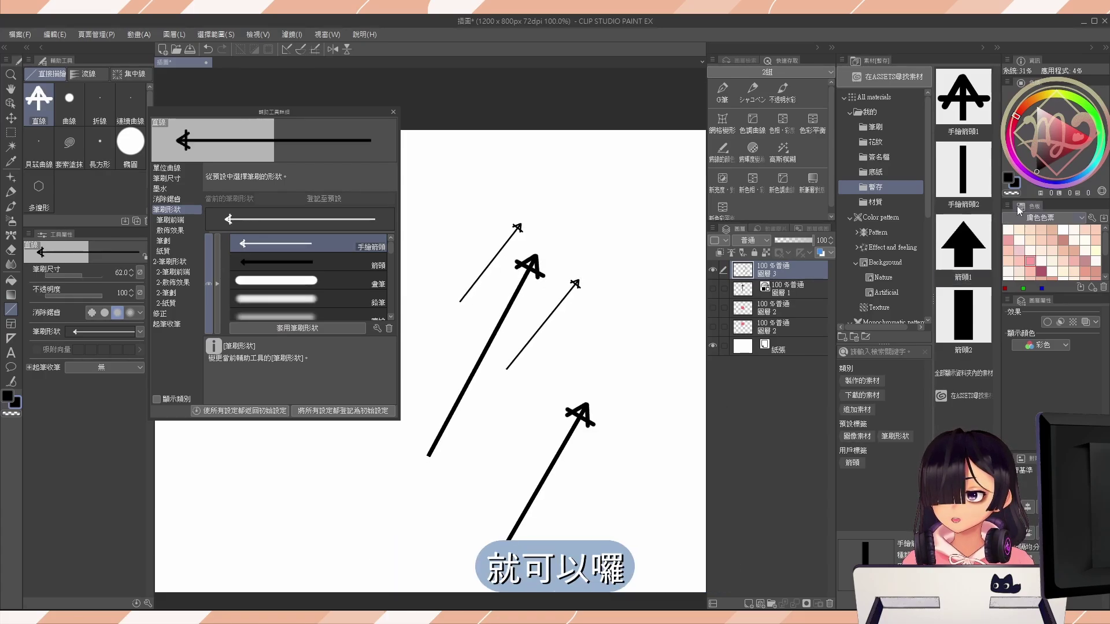
- Draw eleven red arrows in varied directions across the canvas with the straight line tool at brush size 62.0
drag(623, 296, 533, 454)
drag(591, 260, 642, 171)
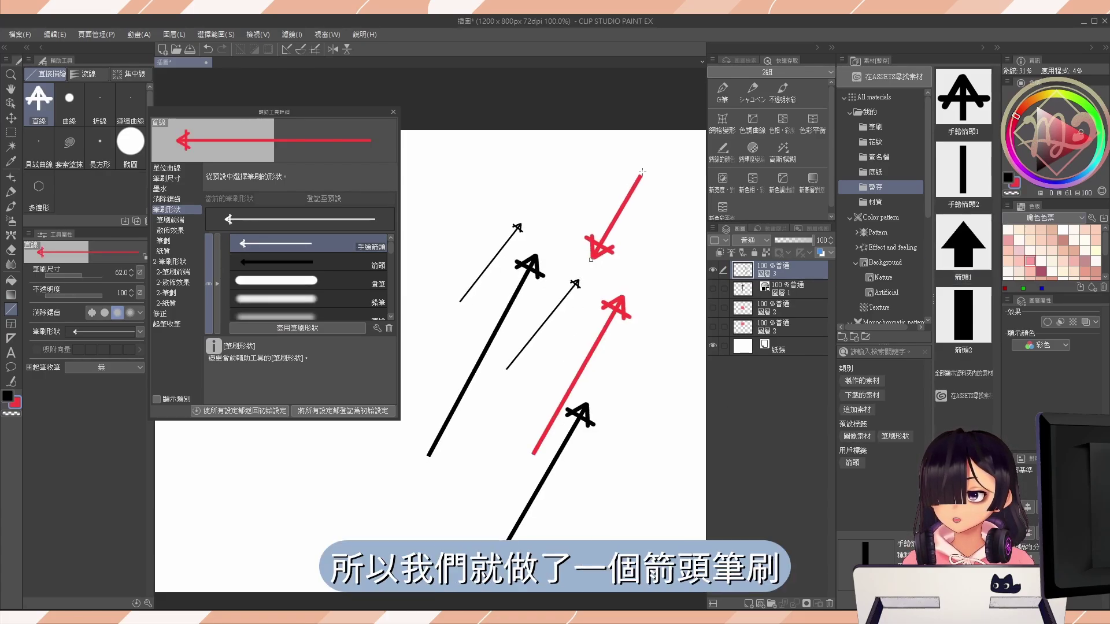
drag(449, 227, 537, 140)
drag(429, 349, 557, 235)
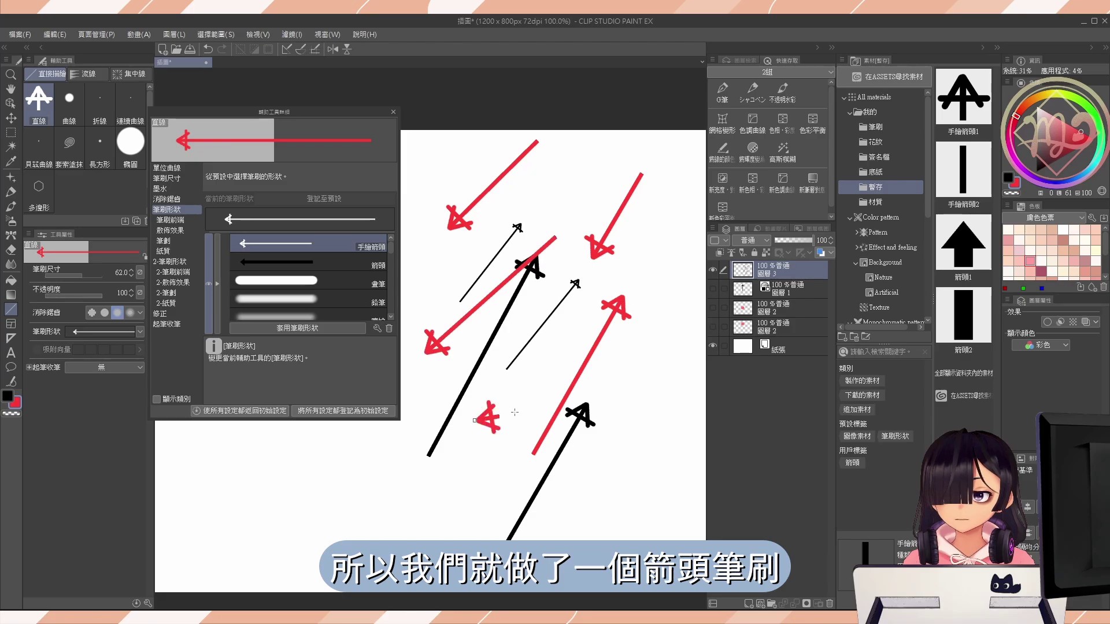
drag(515, 412, 656, 380)
drag(466, 483, 540, 498)
drag(370, 490, 367, 540)
drag(308, 473, 241, 525)
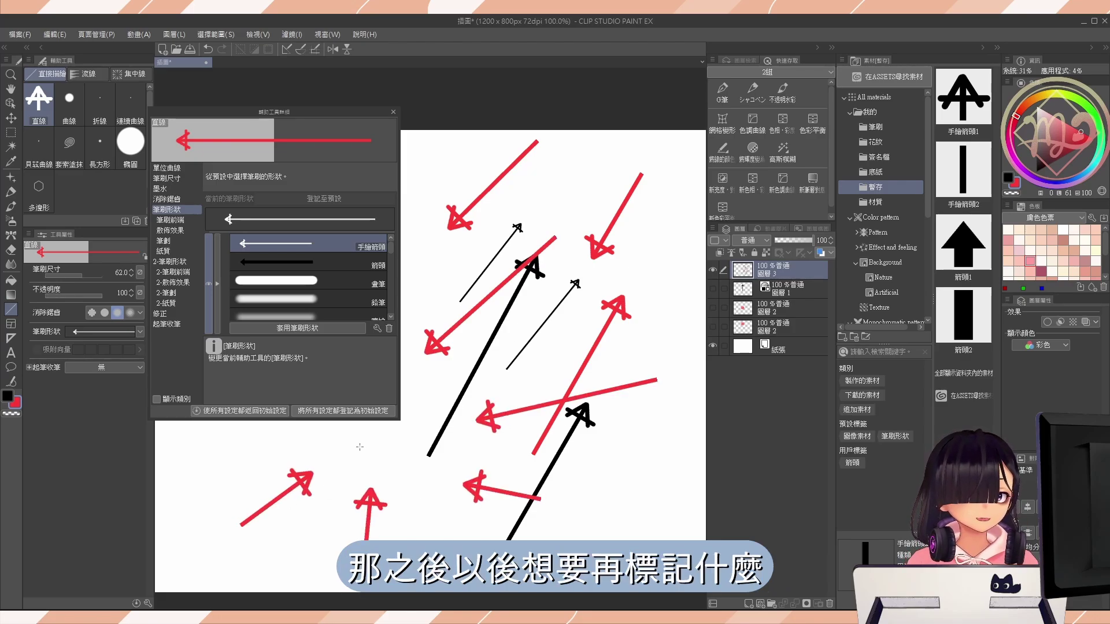
drag(411, 444, 453, 514)
mouse_move(465, 385)
mouse_down()
mouse_move(614, 318)
mouse_move(663, 259)
mouse_up()
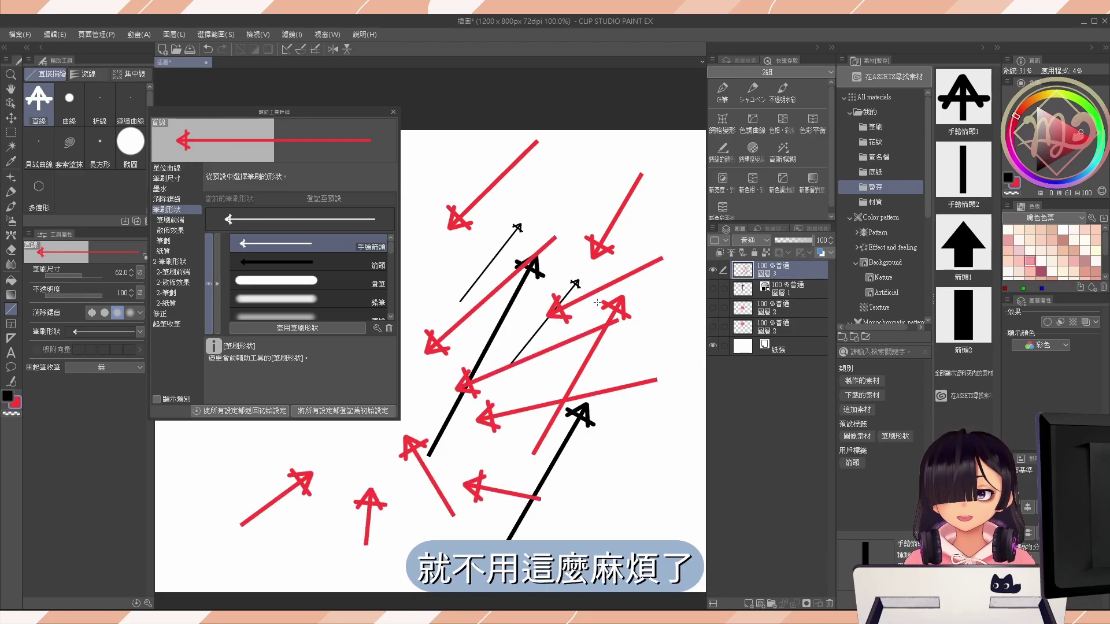
- Check the arrows' tail ends up close, set the stroke's repeat method (反復方法) to 返回 and draw a near-vertical test stroke
scroll(640, 297, up, 5)
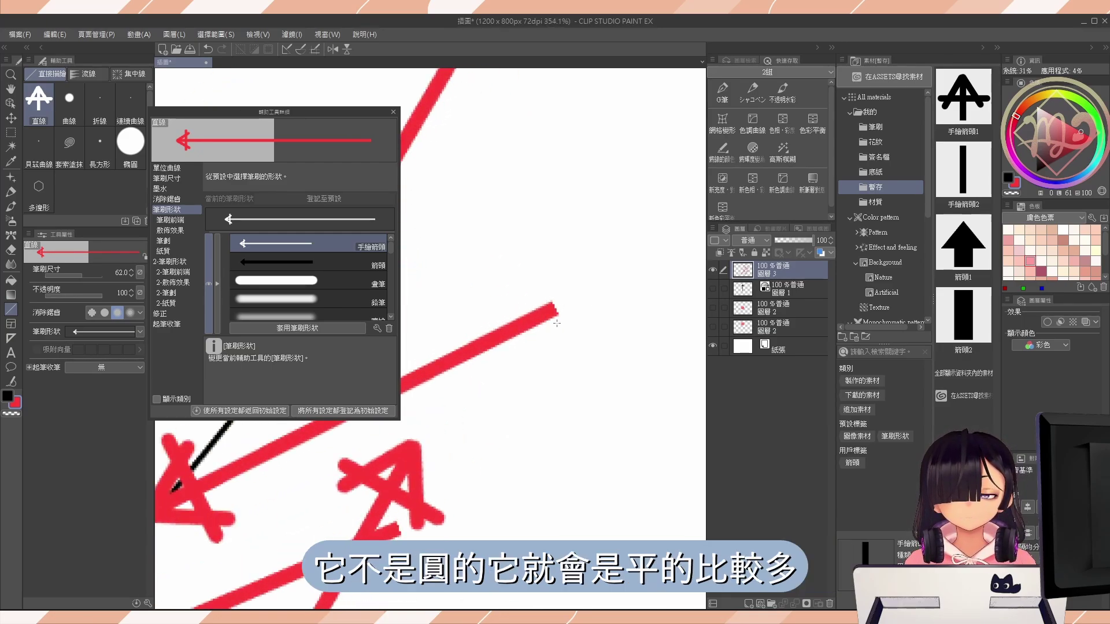
scroll(556, 322, down, 3)
click(174, 241)
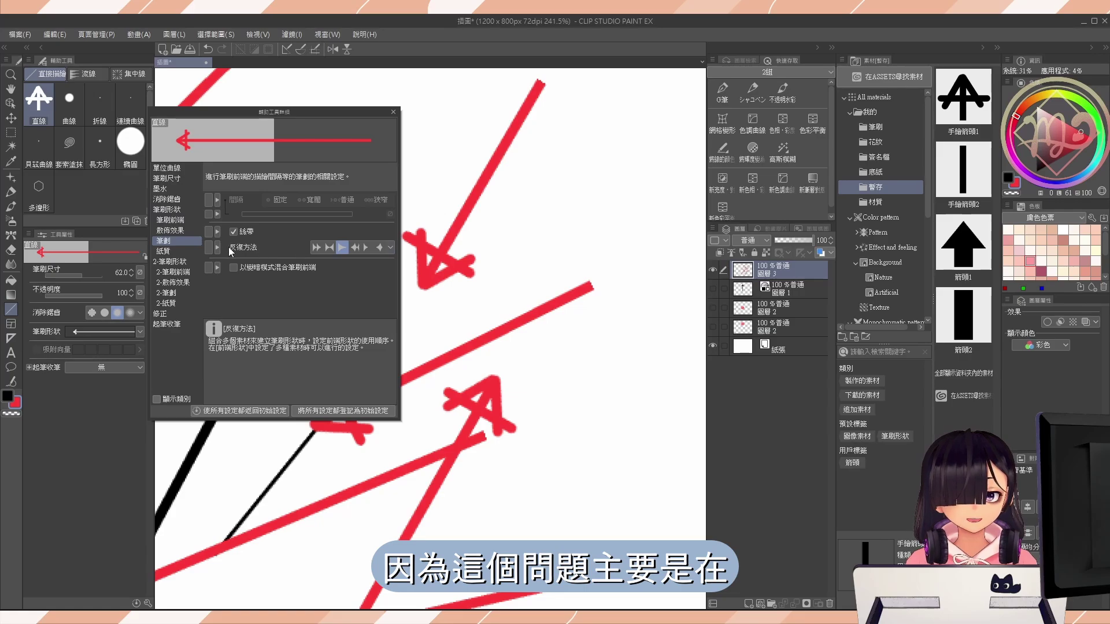
click(388, 248)
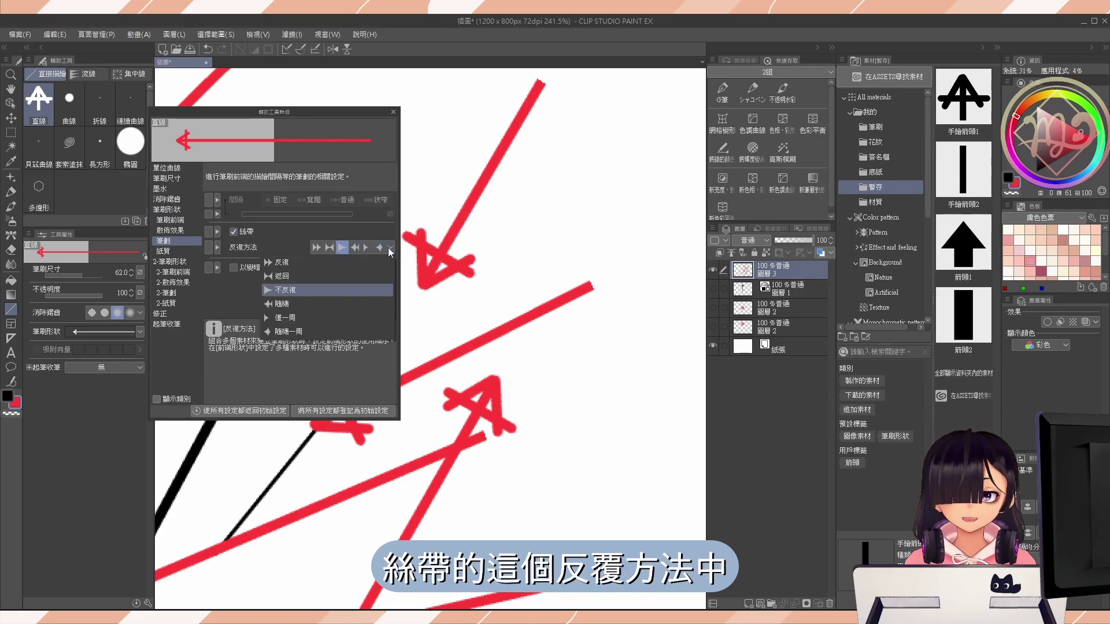
click(281, 275)
drag(557, 199, 509, 450)
- Undo all the arrows on the canvas and draw two long, nearly vertical strokes with the 返回 repeat method
key(ctrl+z)
key(ctrl+z)
key(ctrl+z)
key(ctrl+z)
key(ctrl+z)
key(ctrl+z)
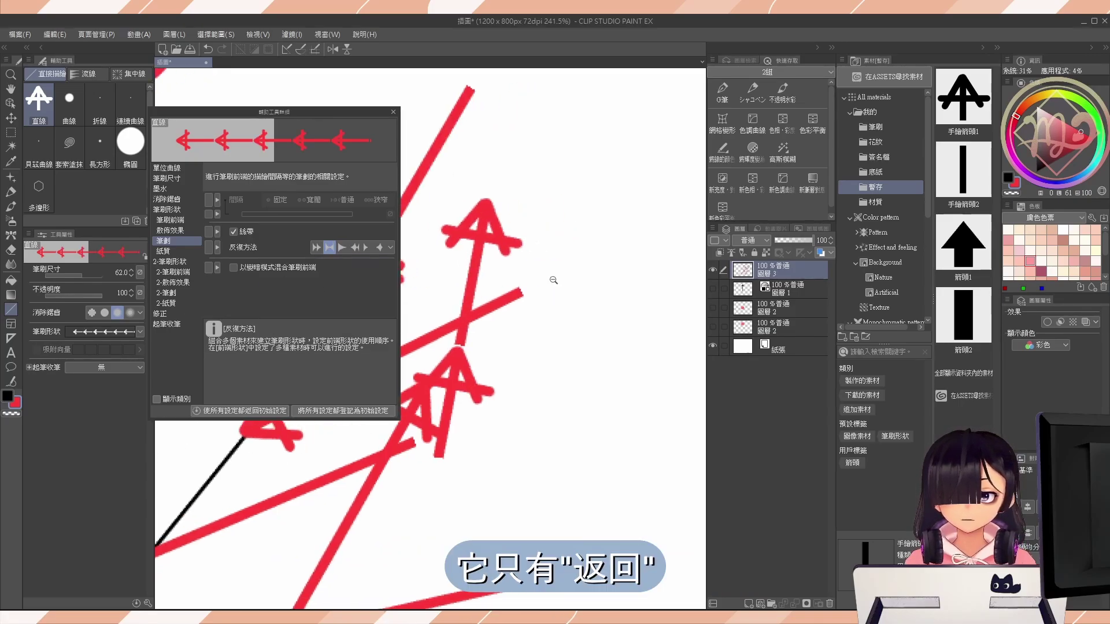
scroll(512, 287, down, 5)
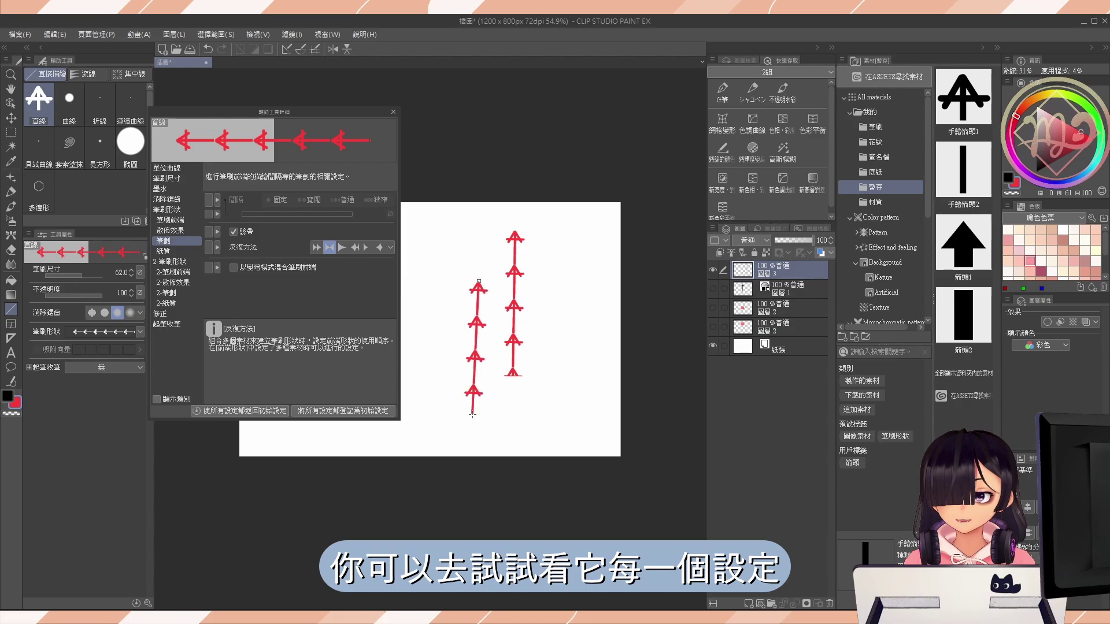
- Set the stroke's repeat method to 僅一周 and undo the remaining test strokes
click(388, 251)
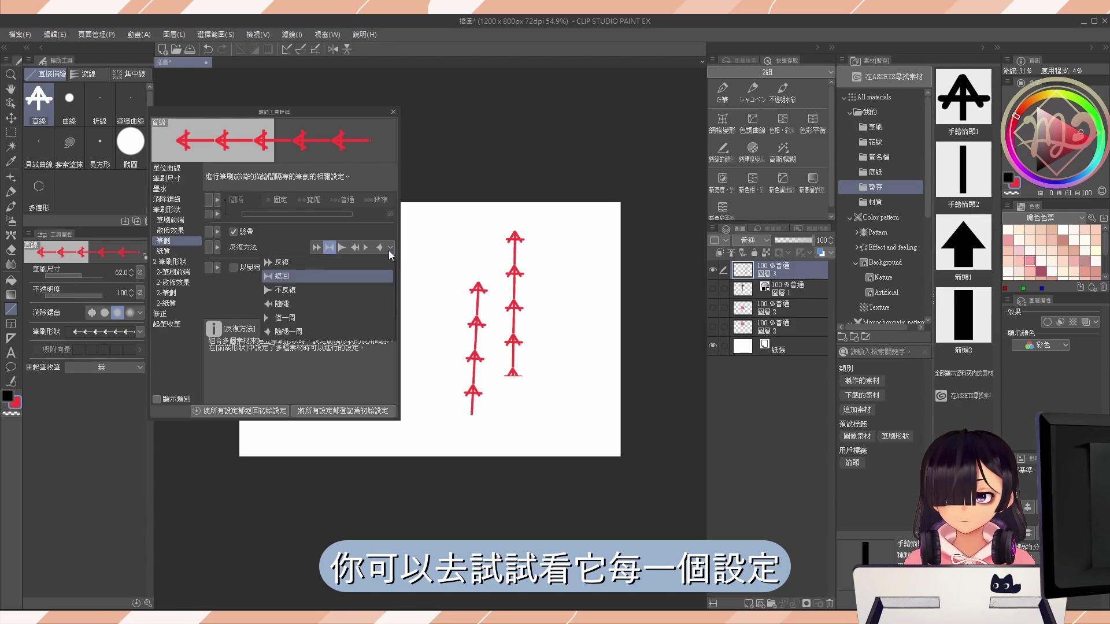
click(306, 317)
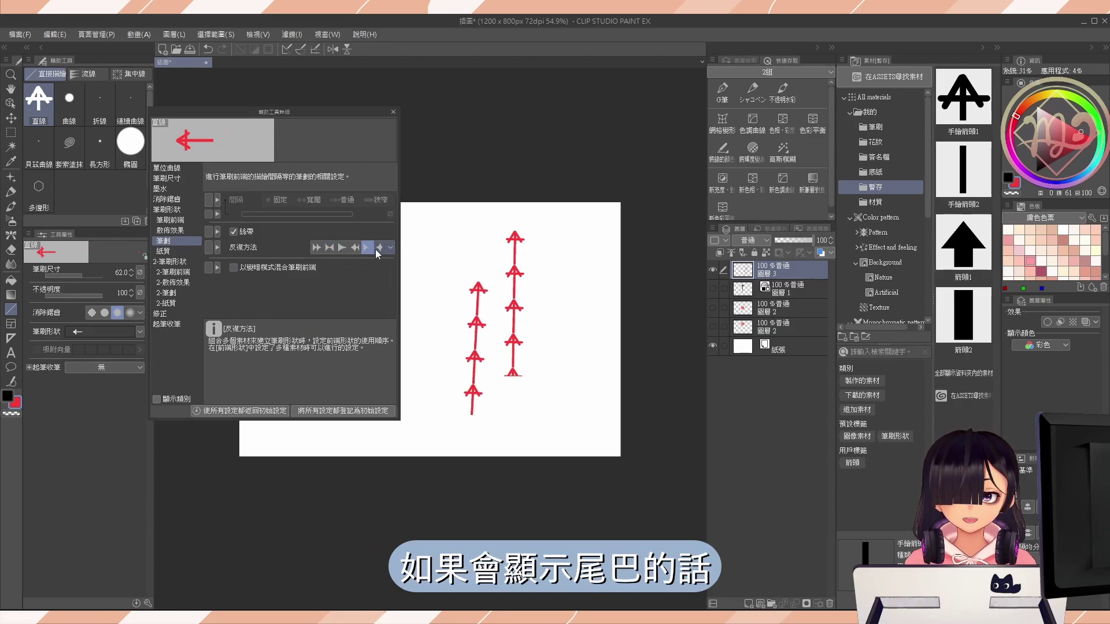
key(ctrl+z)
key(ctrl+z)
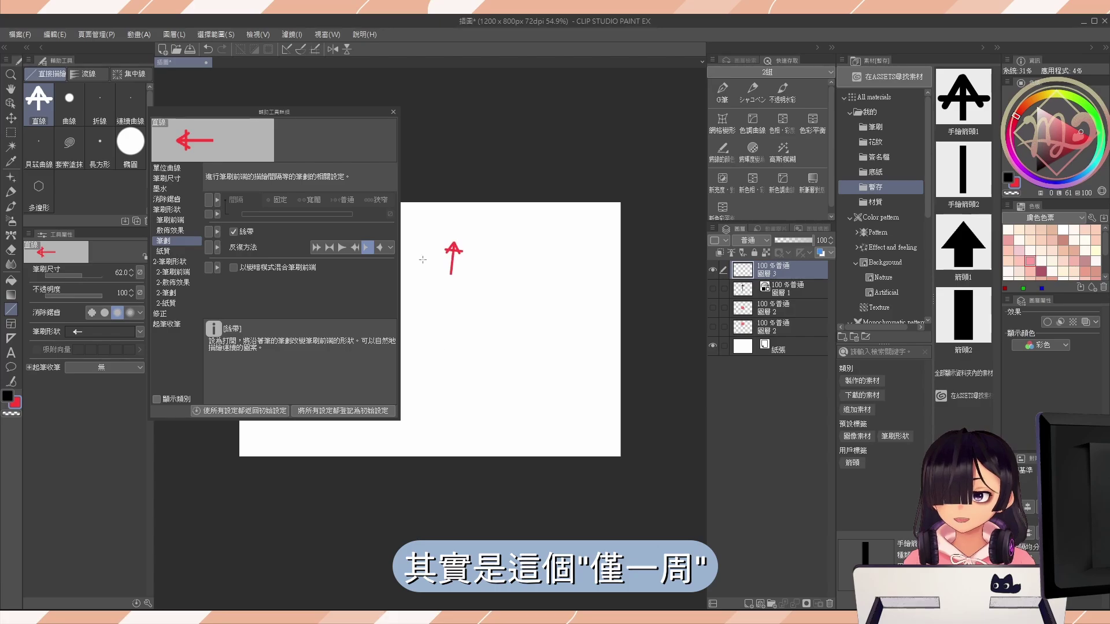
scroll(422, 259, up, 5)
key(ctrl+z)
- Try the Bead chain 03 material as a third brush tip after the arrow head and shaft with a vertical test stroke
click(173, 220)
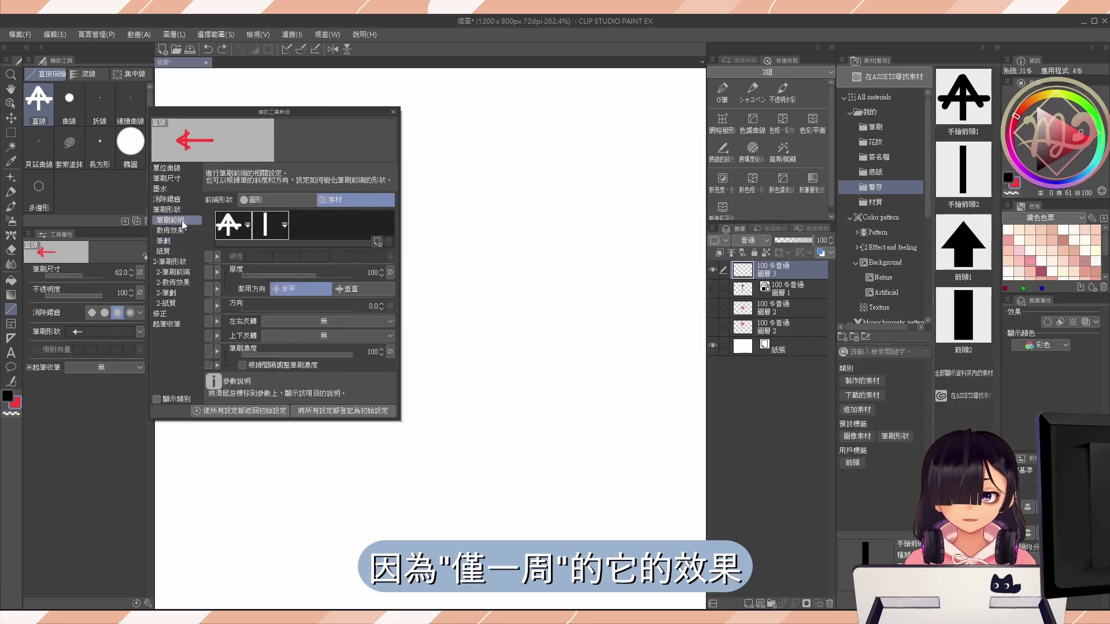
click(375, 240)
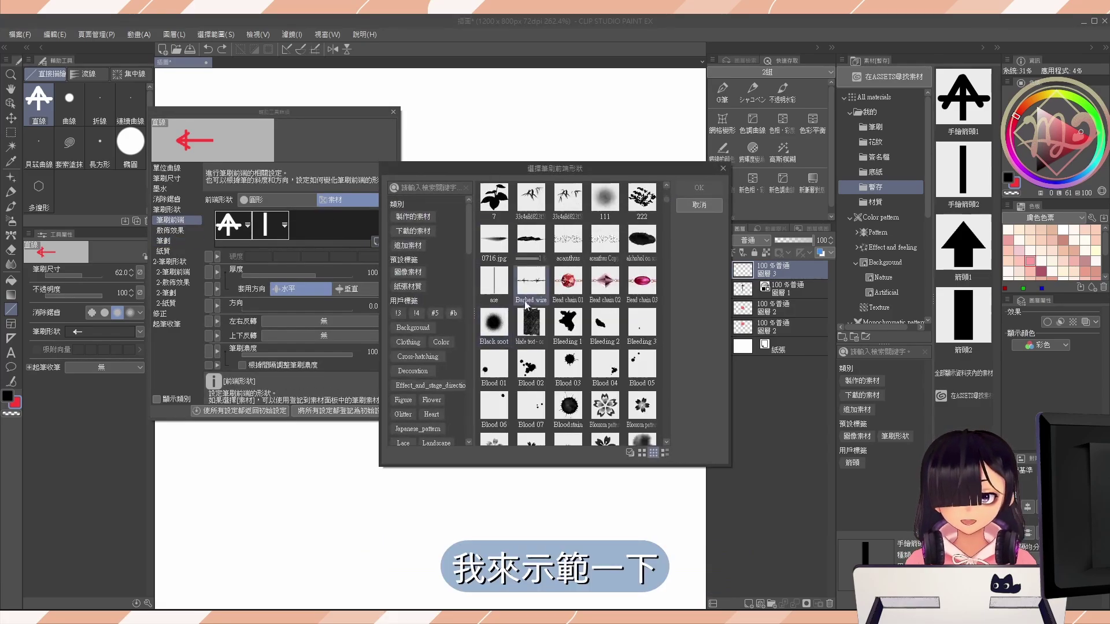
click(642, 283)
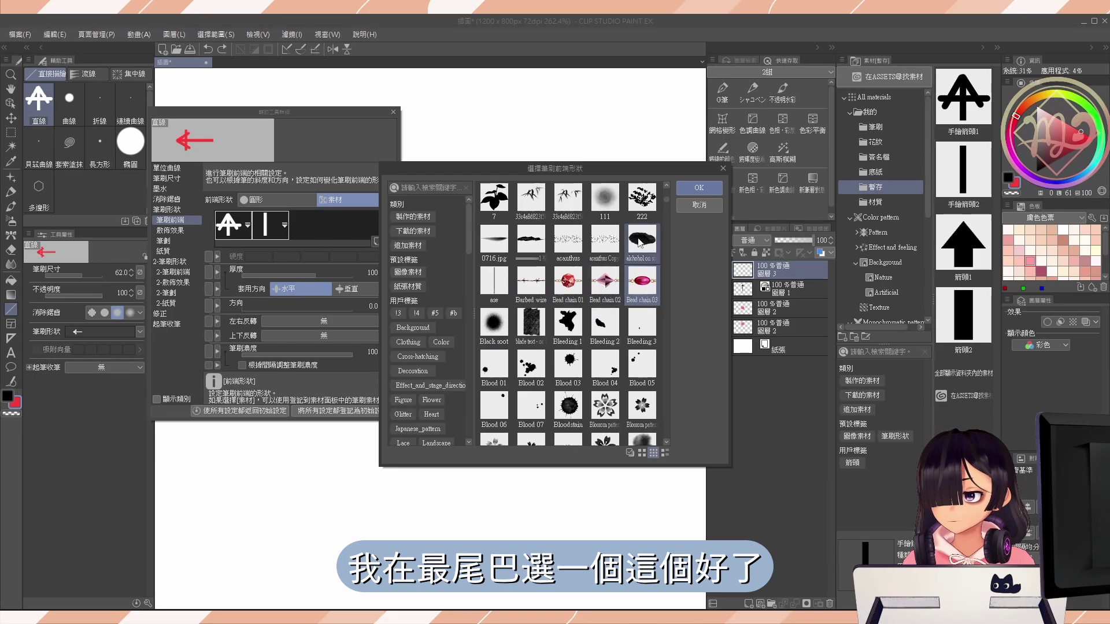
click(699, 191)
drag(533, 180, 511, 393)
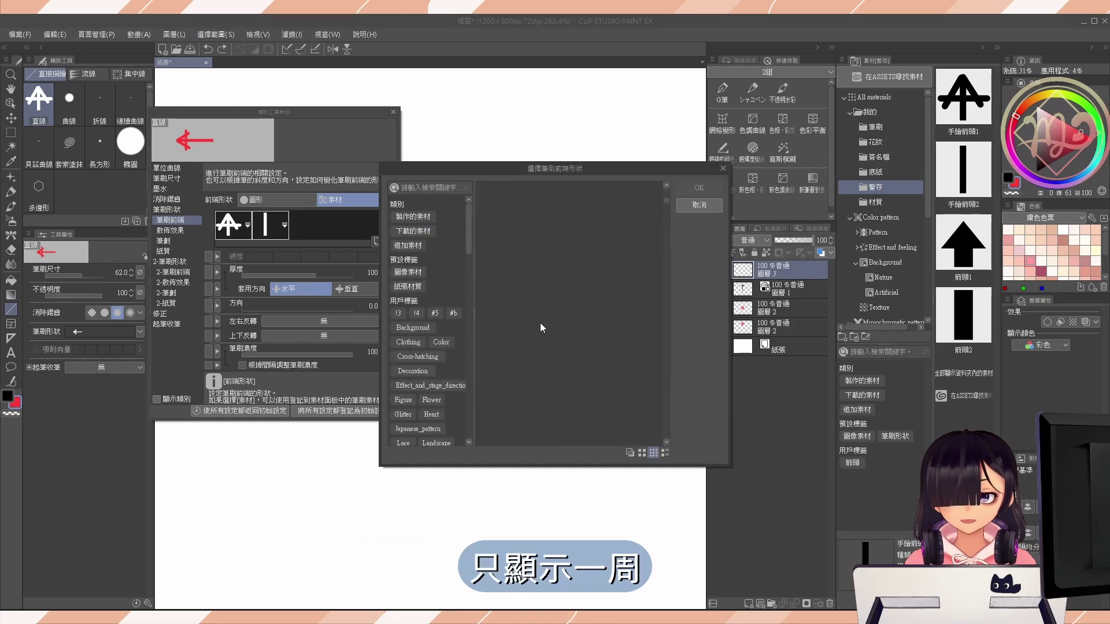
- Add a cherry blossom pattern material as the third brush tip and draw a vertical test arrow
click(605, 239)
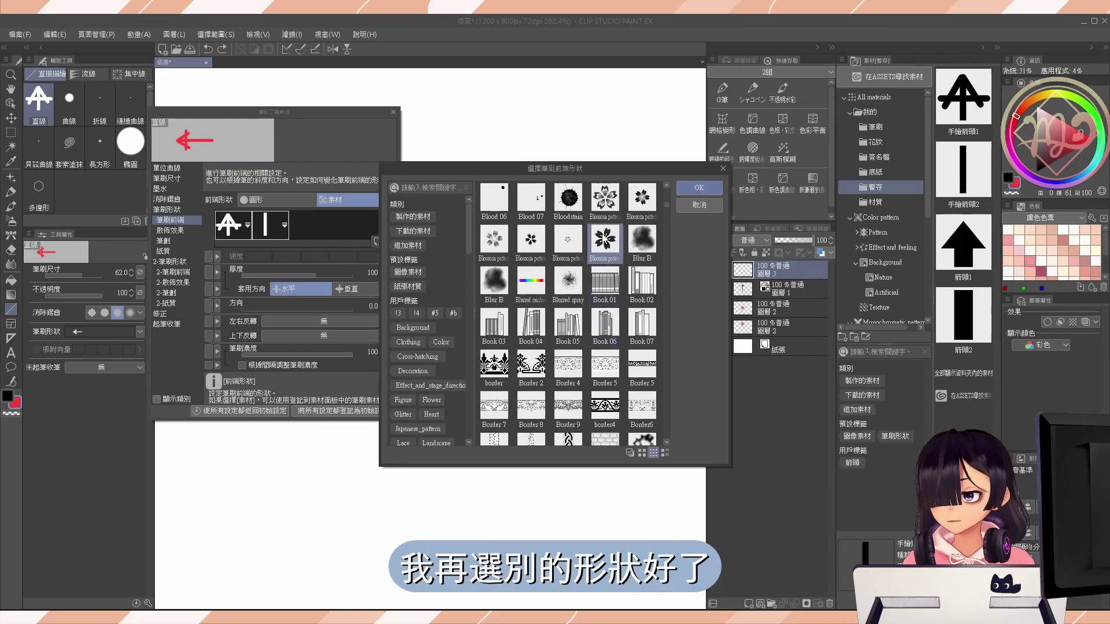
click(699, 191)
drag(511, 173, 509, 364)
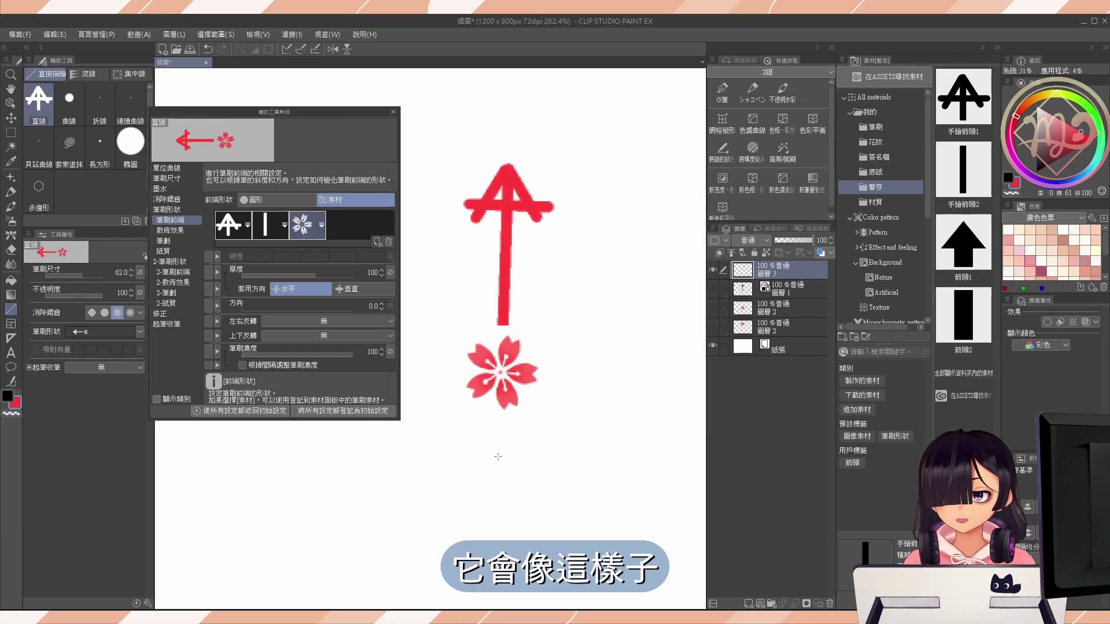
- Draw five more short arrows with blossom tails around the first one
scroll(559, 255, down, 3)
drag(558, 255, 552, 347)
drag(595, 312, 584, 405)
drag(492, 428, 555, 395)
drag(439, 262, 452, 364)
scroll(513, 346, down, 3)
drag(481, 318, 504, 374)
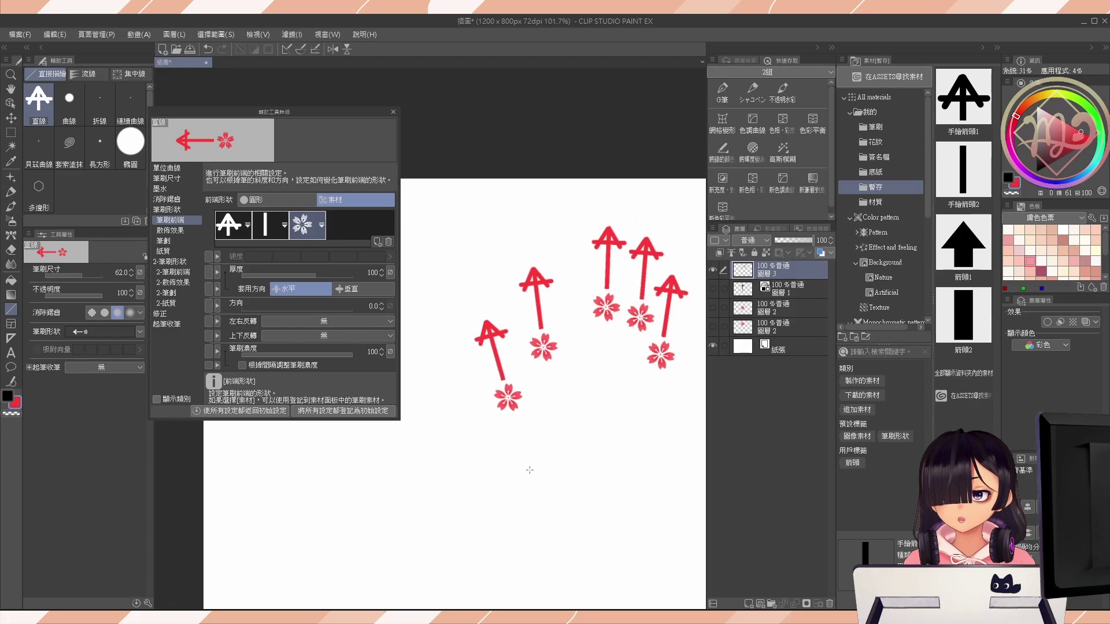
drag(541, 421, 560, 471)
drag(561, 473, 526, 398)
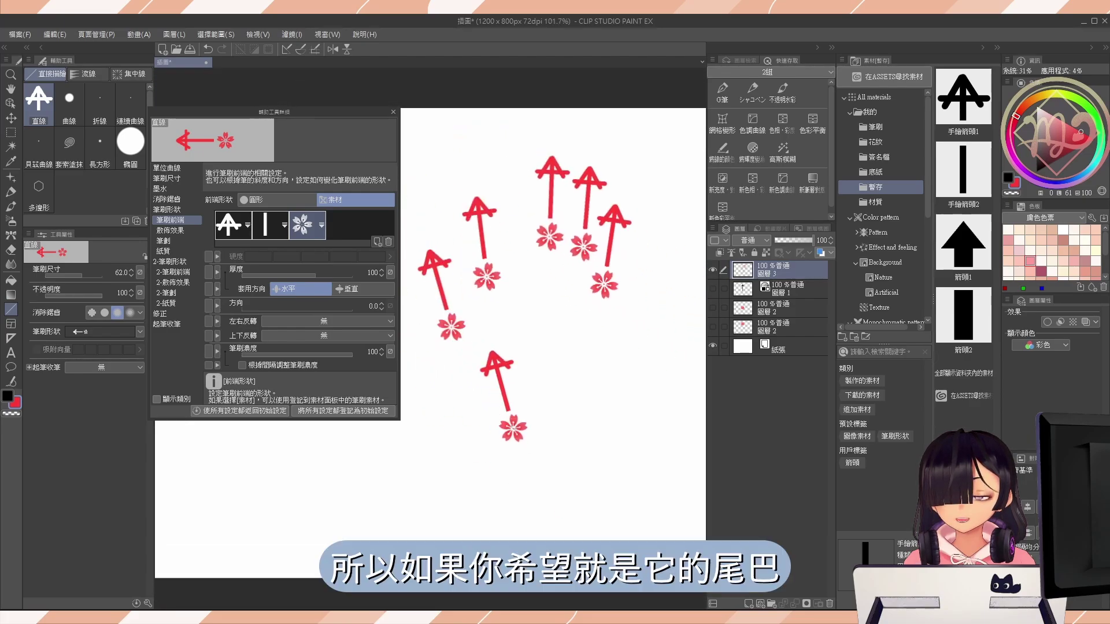
- Place the 手繪箭頭2 shaft material on the canvas beside the arrows and undo its placement
scroll(508, 405, up, 5)
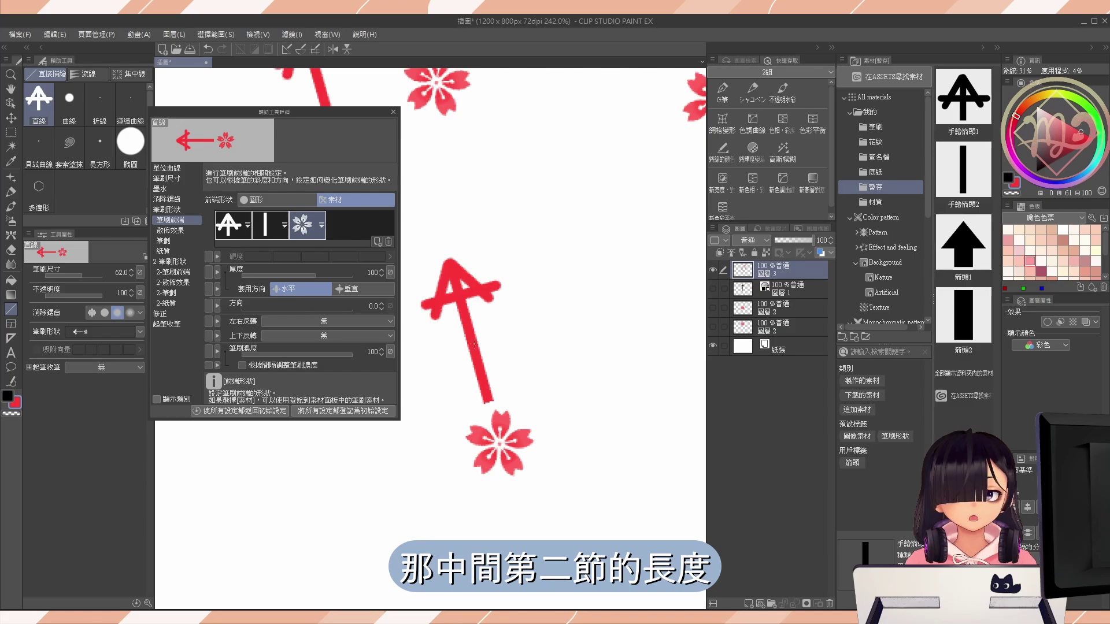
drag(973, 163, 570, 249)
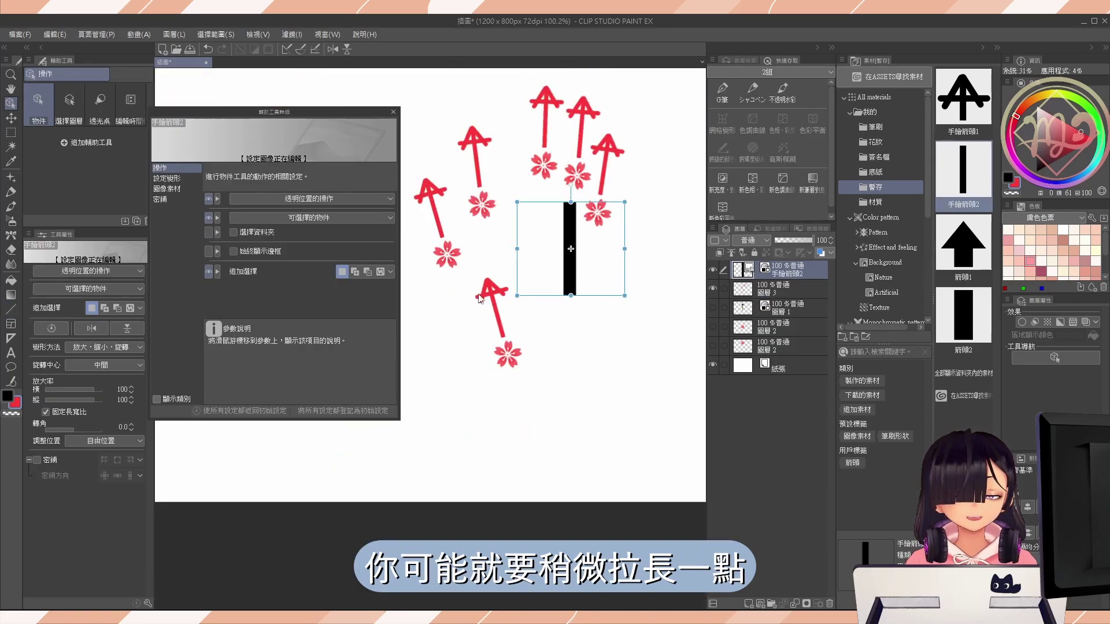
key(ctrl+z)
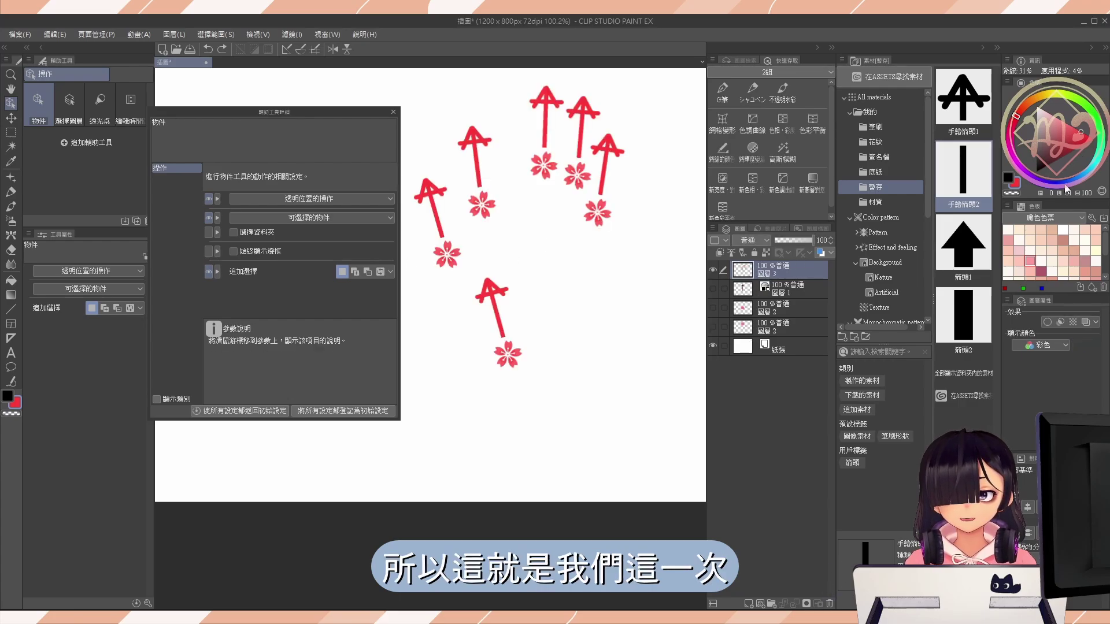
- Switch back to the straight line tool with a blue drawing colour
click(11, 309)
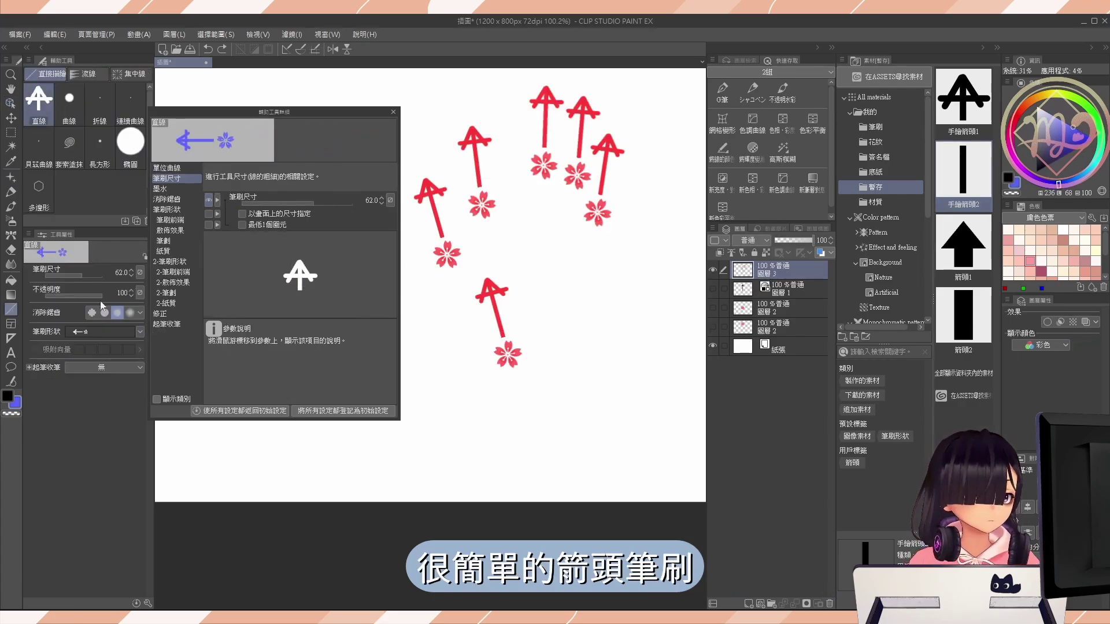